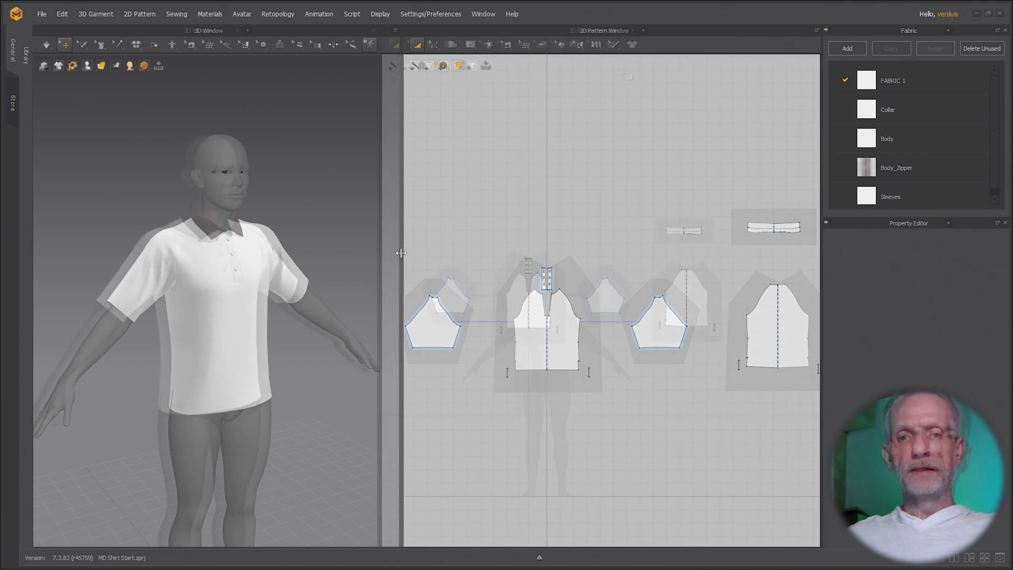
Show the UV Editor in place of the 2D Pattern Window and bring the garment's UV islands and surrounding tiles into view
left_click(629, 30)
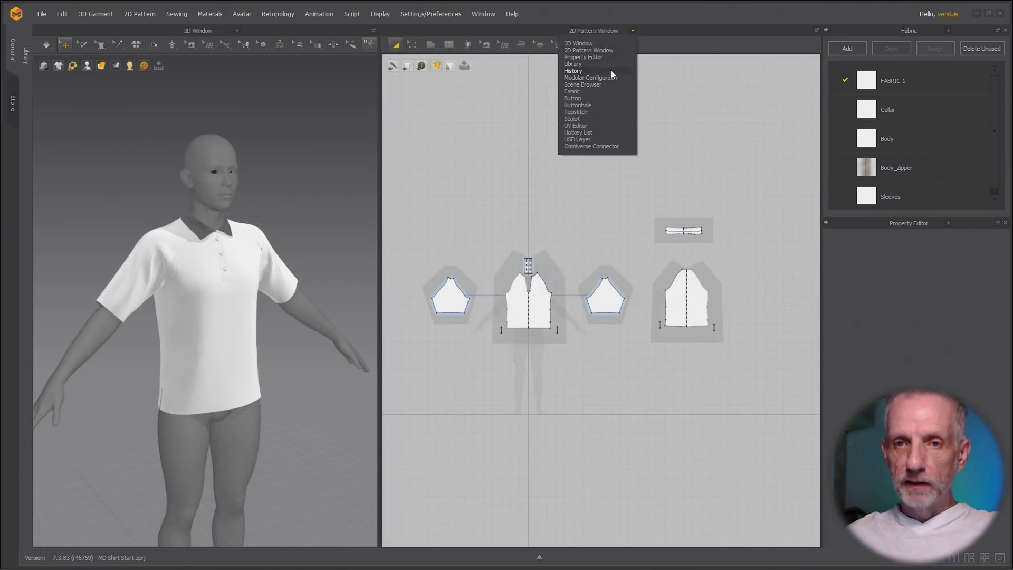
left_click(599, 126)
scroll(565, 215, "down", 3)
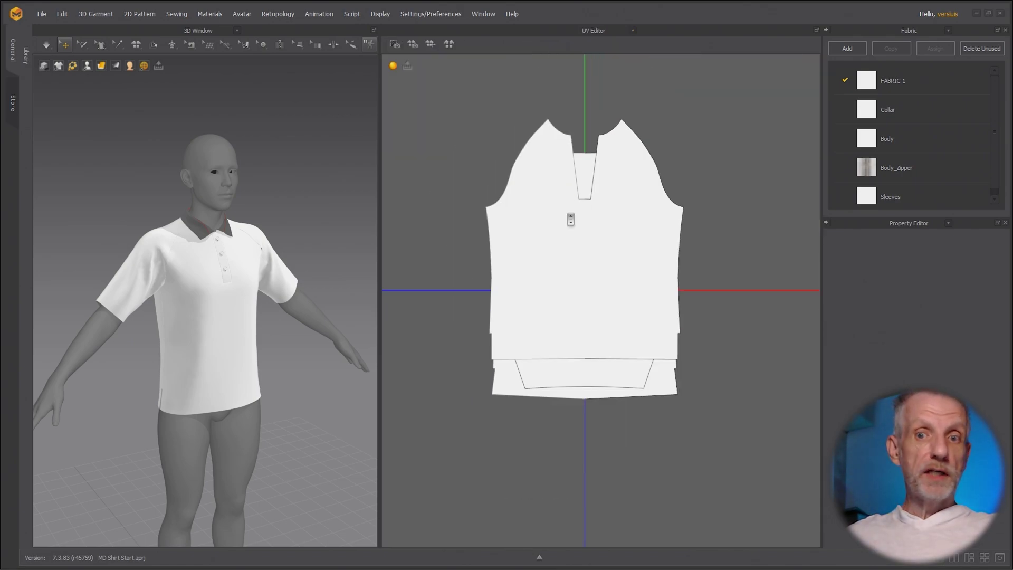
scroll(570, 261, "down", 1)
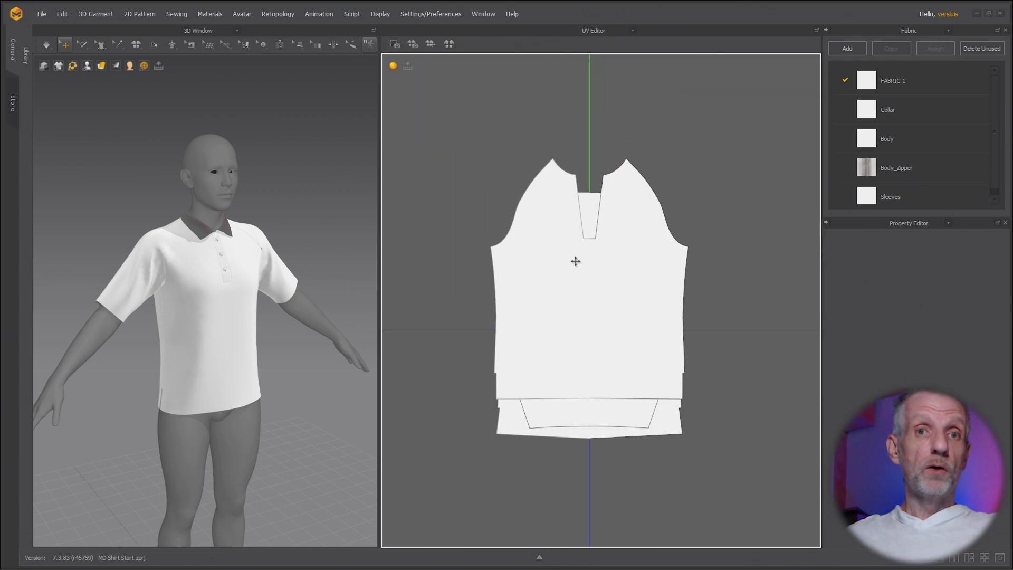
scroll(577, 267, "down", 3)
middle_click_drag(580, 268, 549, 289)
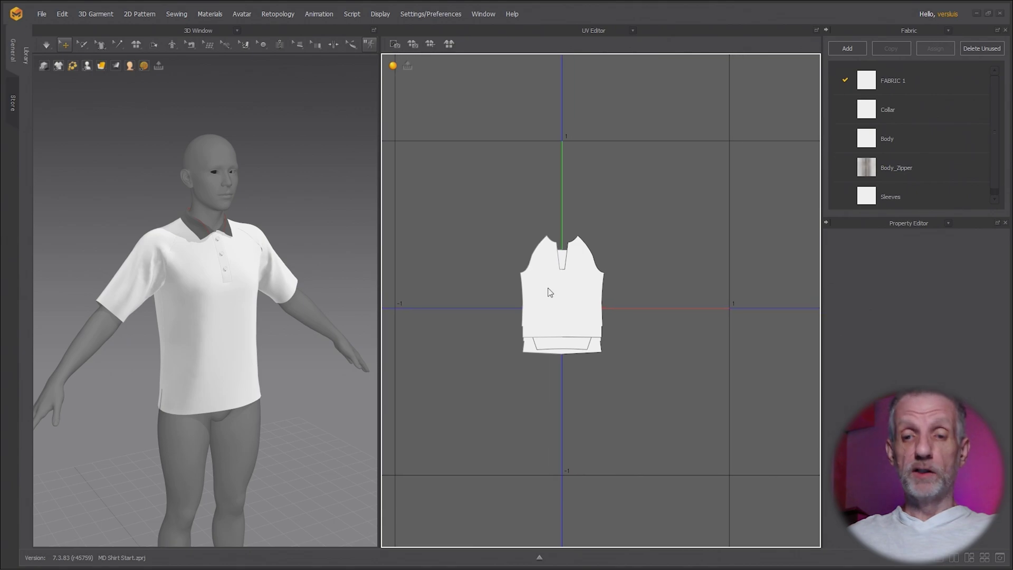
scroll(540, 288, "up", 2)
scroll(541, 287, "up", 1)
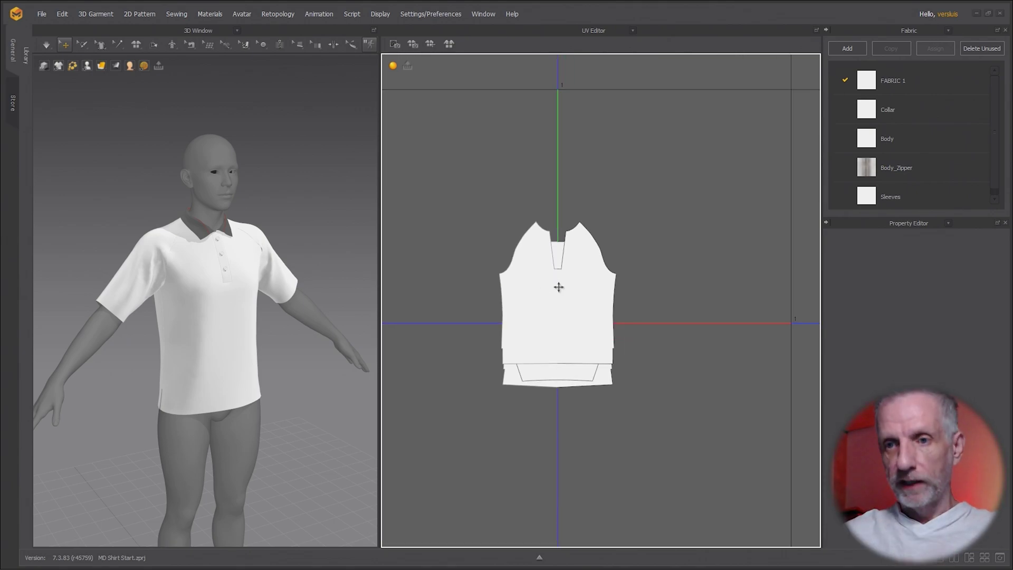
scroll(587, 288, "down", 1)
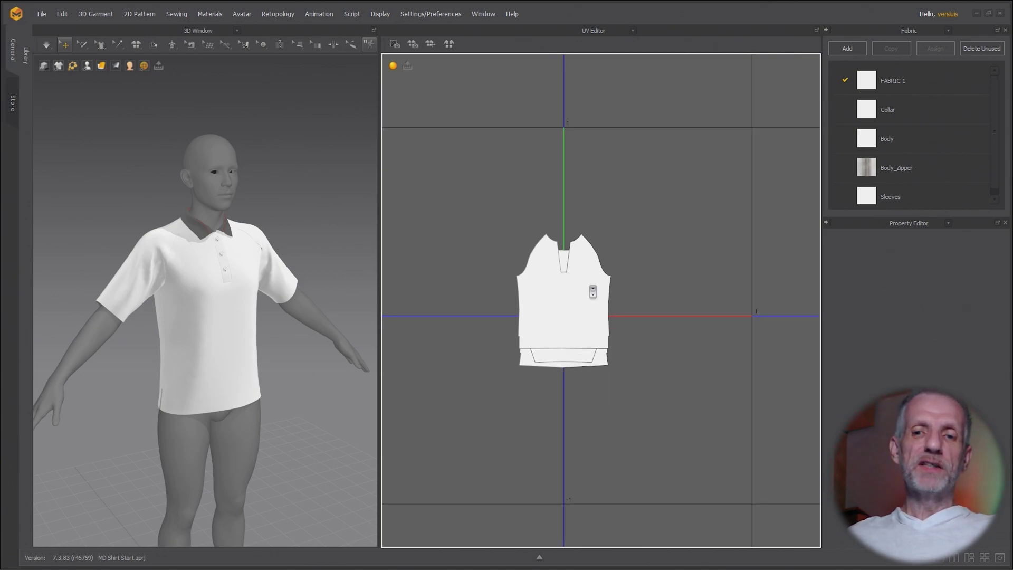
Spread the overlapping body, sleeve and collar UV islands apart by hand so each piece lies separately
left_click_drag(567, 294, 455, 197)
left_click_drag(572, 301, 581, 280)
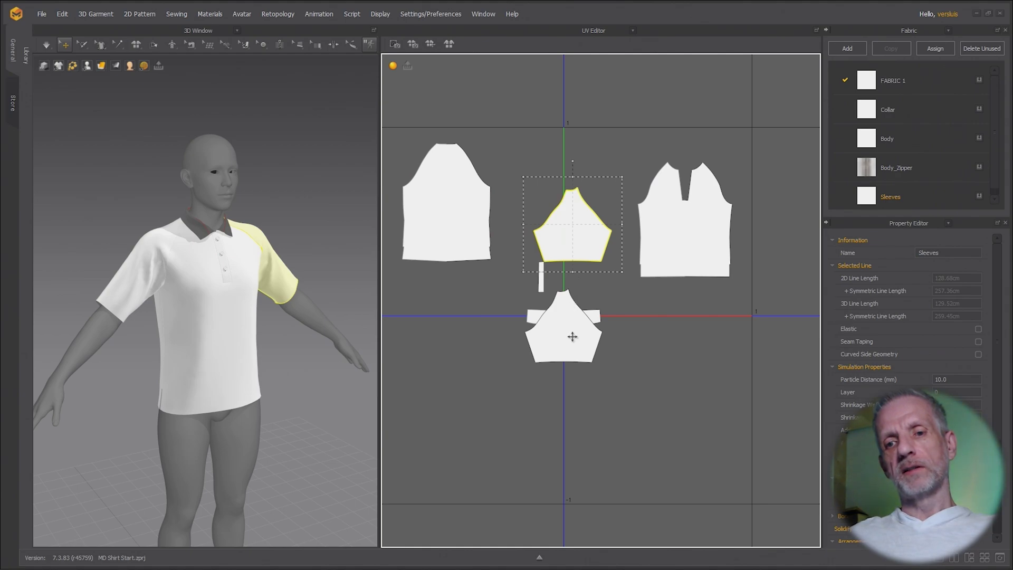
left_click_drag(572, 335, 481, 388)
left_click_drag(583, 318, 611, 377)
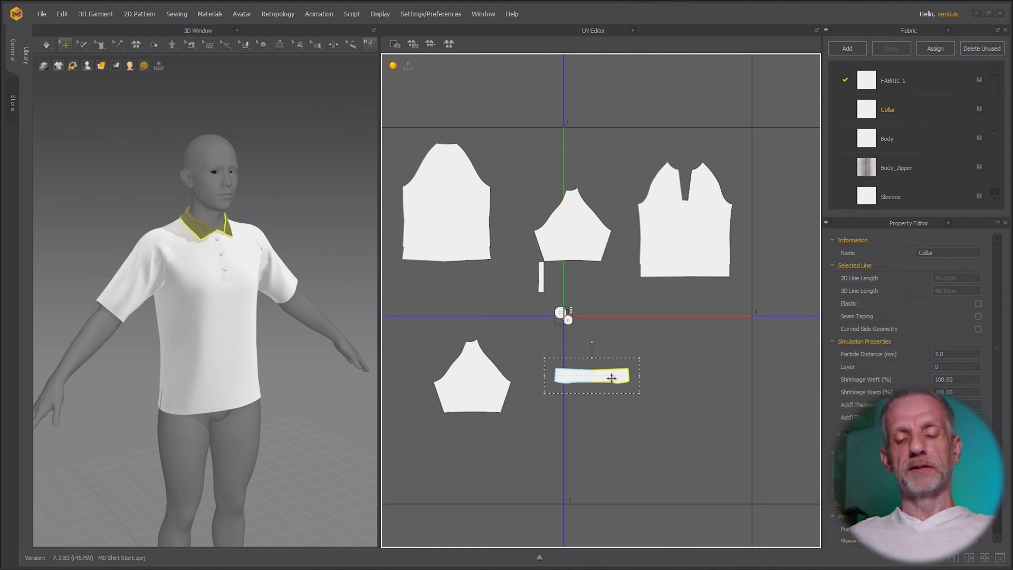
scroll(597, 346, "down", 2)
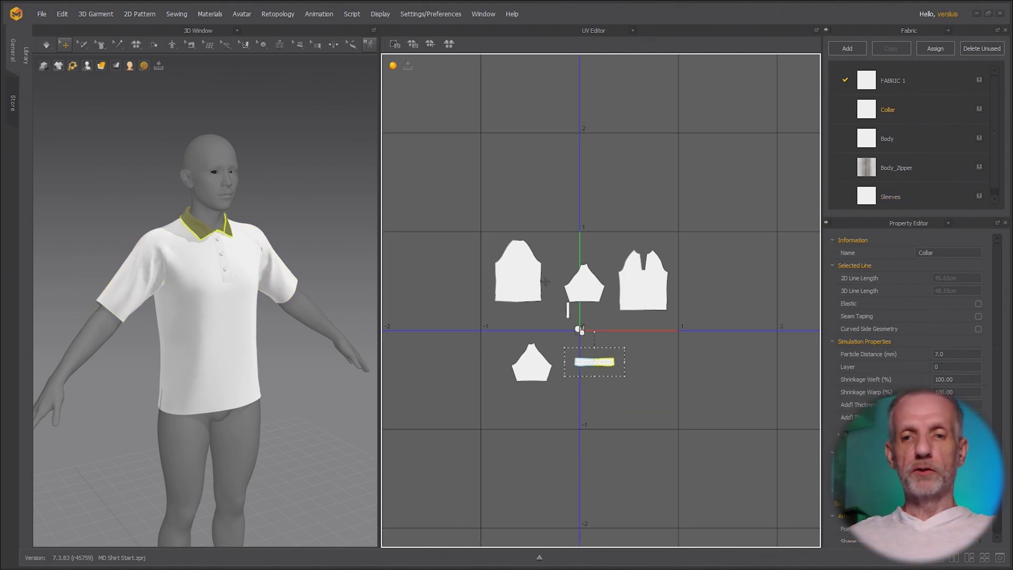
Reset the UVs to the 2D arrangement and fit all islands to 0-1 with an absolute length of 15 mm
right_click(521, 182)
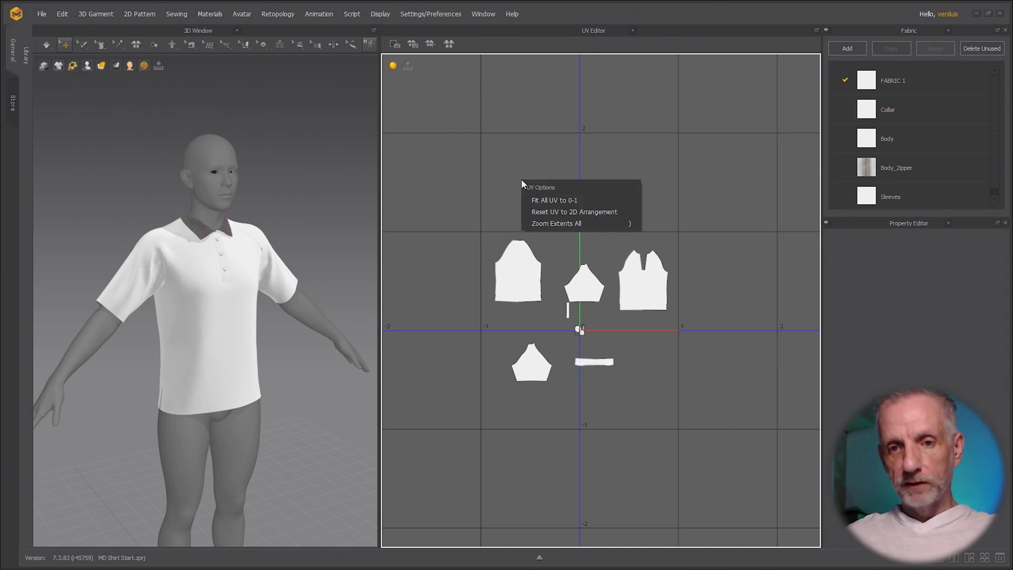
left_click(590, 214)
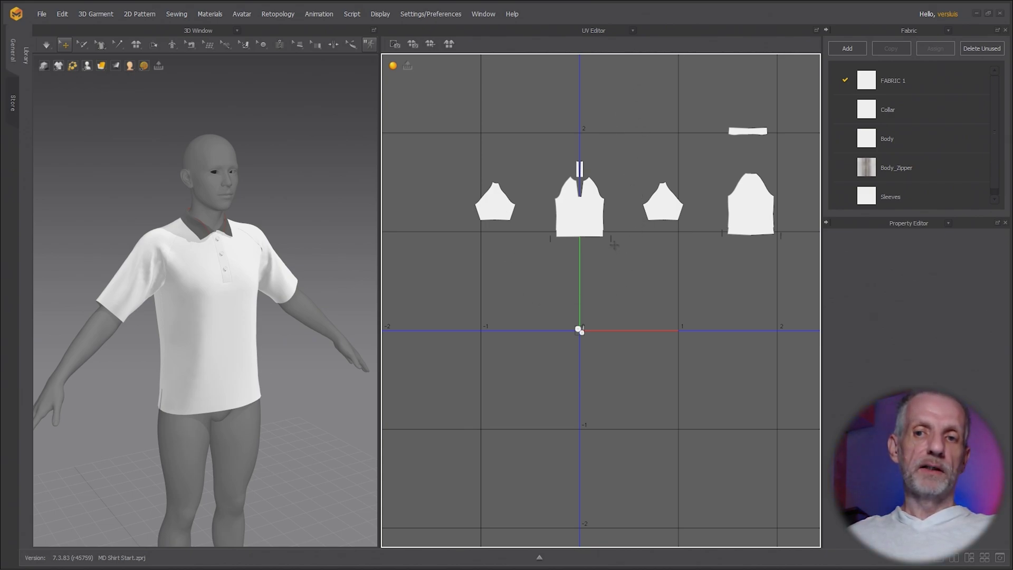
left_click_drag(448, 98, 819, 388)
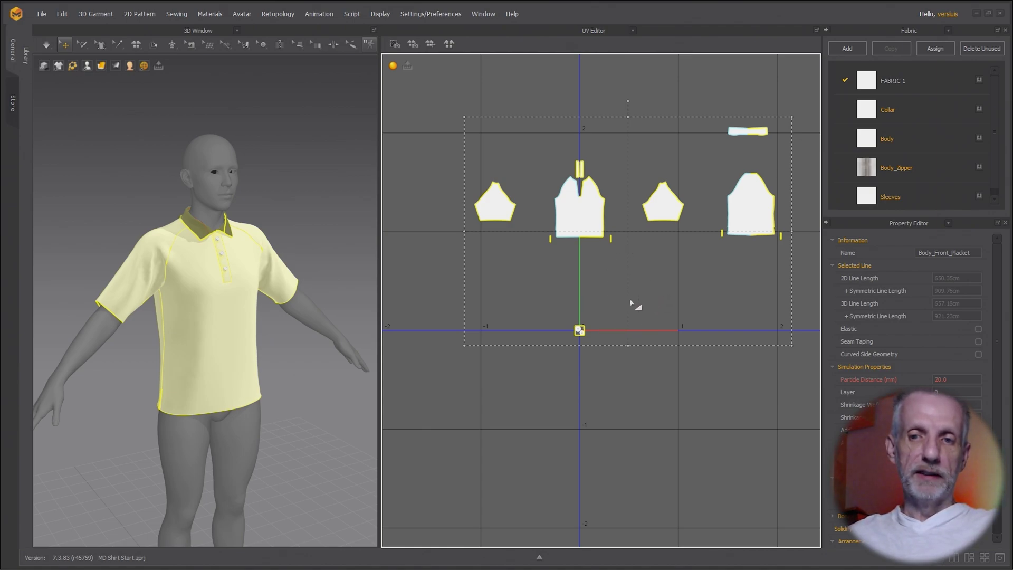
right_click(586, 211)
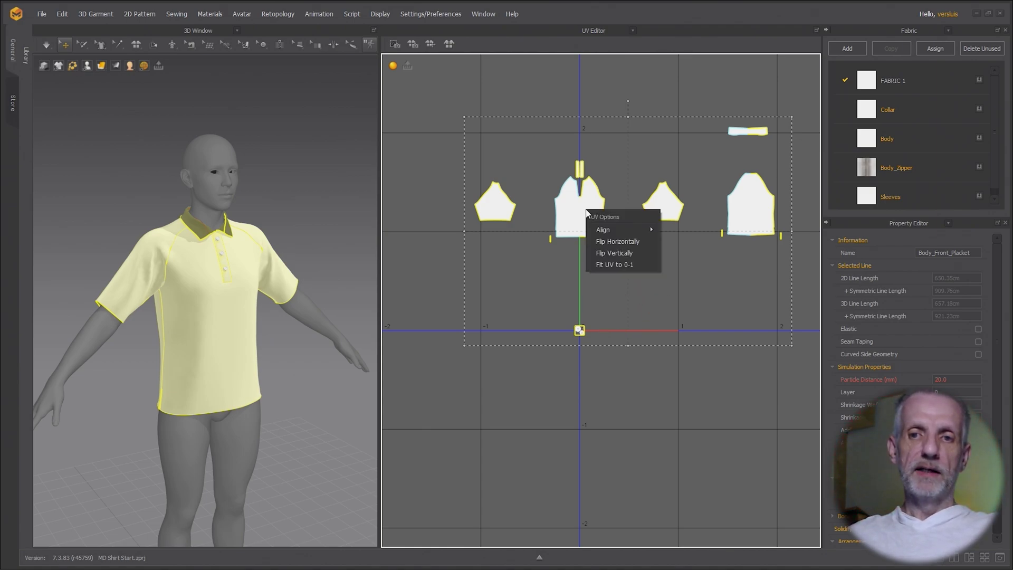
left_click(638, 265)
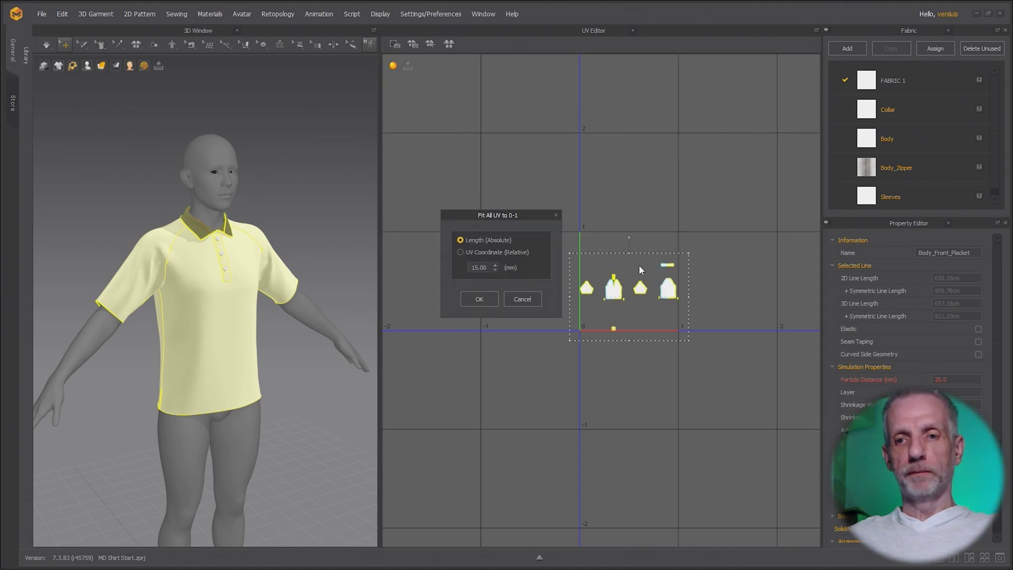
left_click(479, 300)
Pack all selected UV islands into the 0 to 1 area with 0.001 padding and a packing ratio of 95
scroll(623, 318, "up", 3)
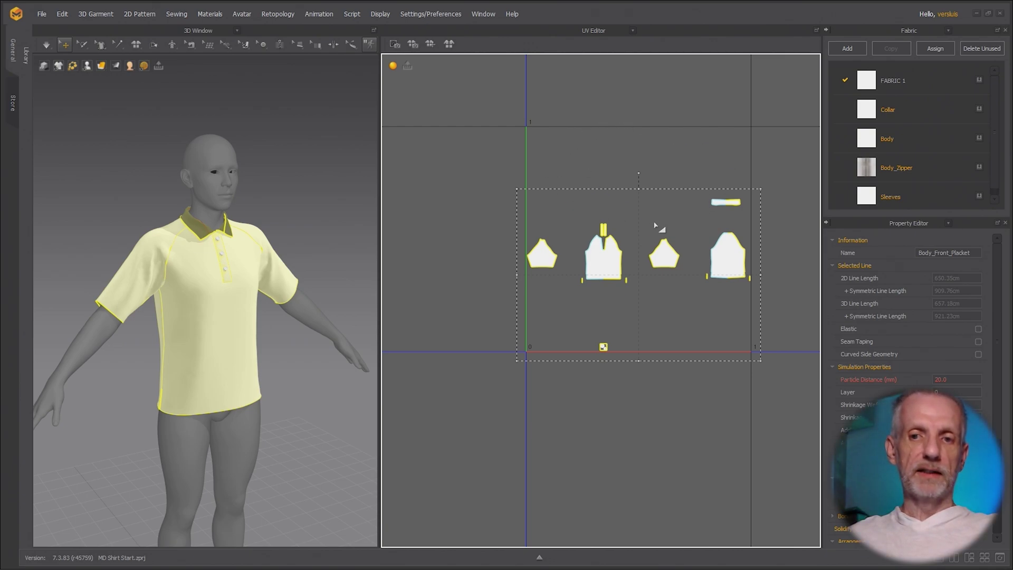
scroll(656, 226, "down", 1)
scroll(655, 226, "up", 1)
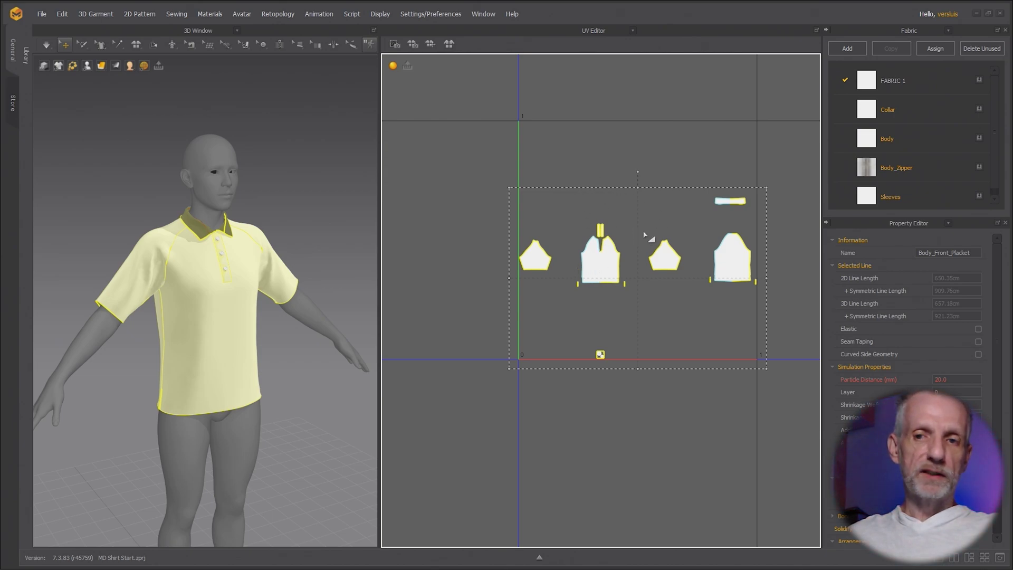
scroll(644, 233, "down", 2)
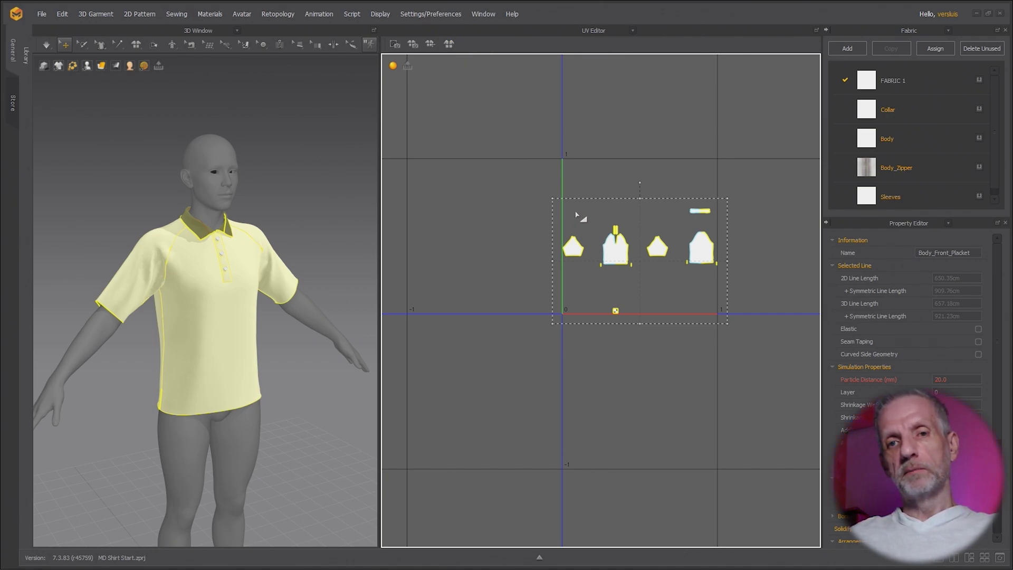
left_click(449, 44)
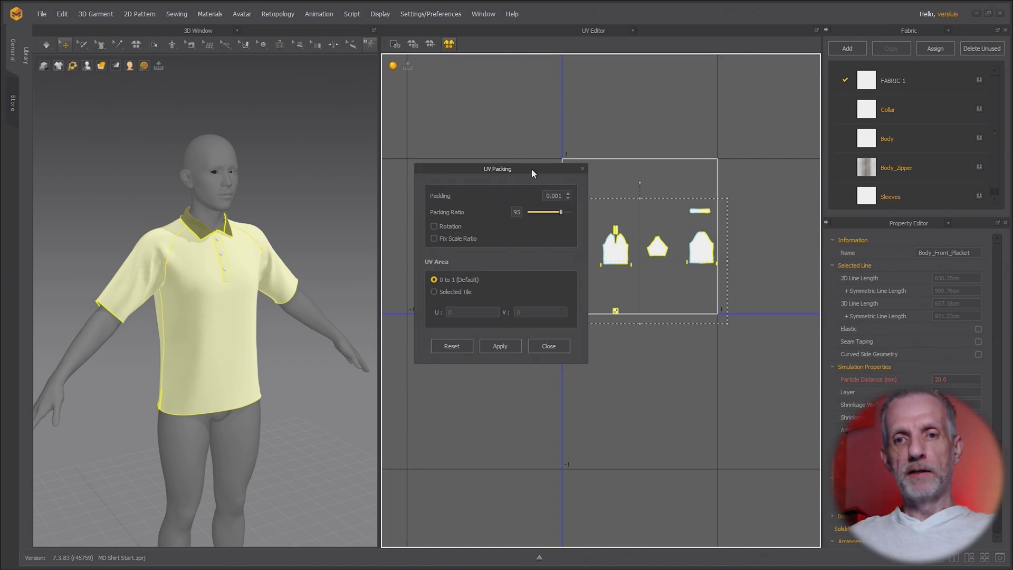
left_click_drag(531, 169, 412, 105)
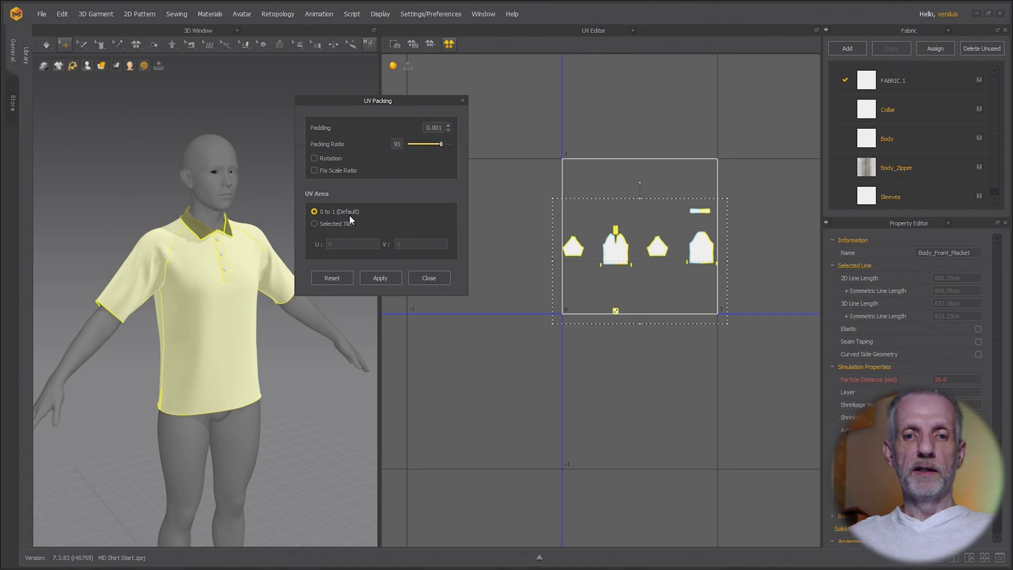
left_click(380, 278)
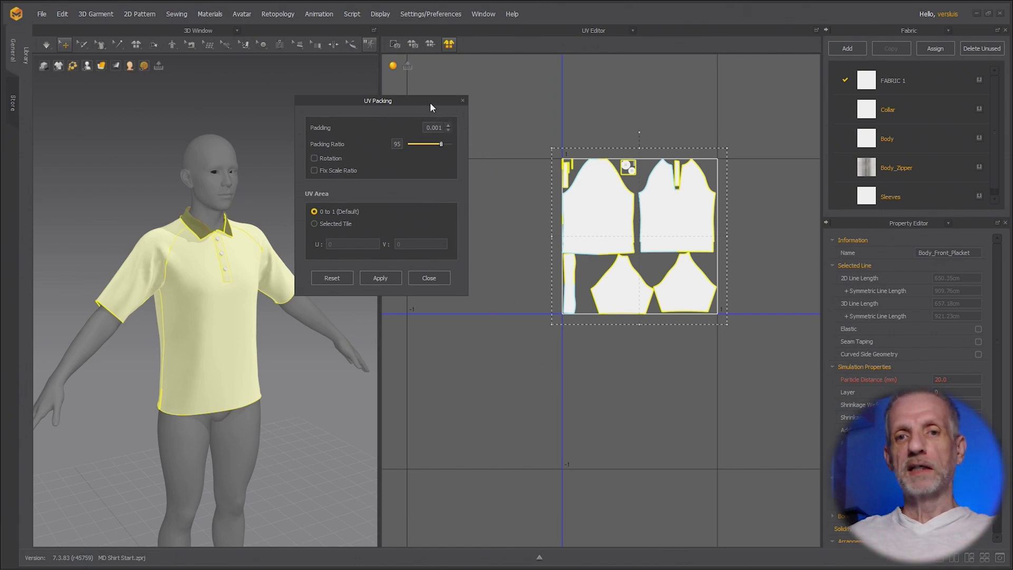
Move the front and back body islands together out of the 0-1 tile into the empty space below it
left_click_drag(431, 101, 365, 151)
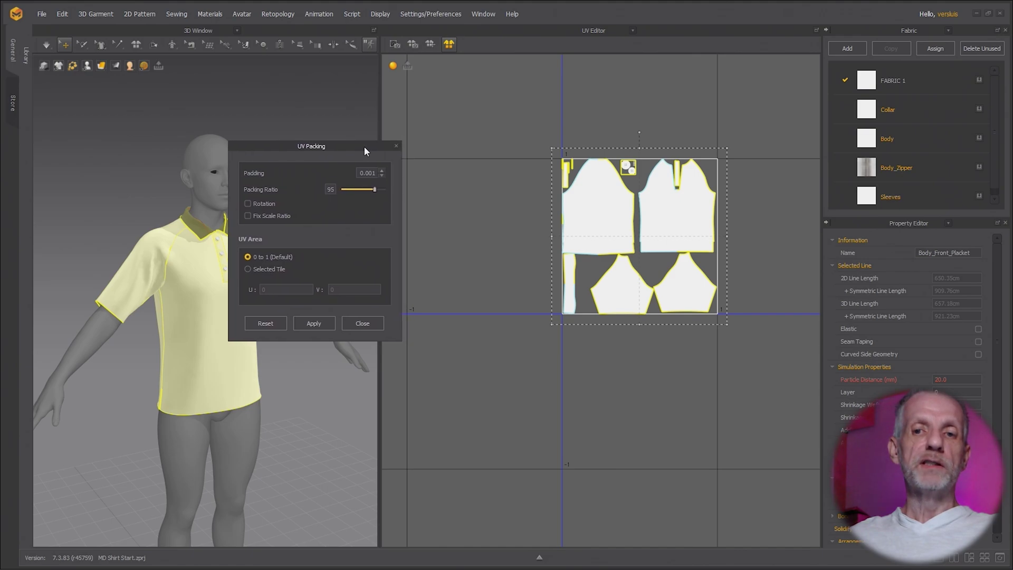
right_click_drag(686, 332, 642, 346)
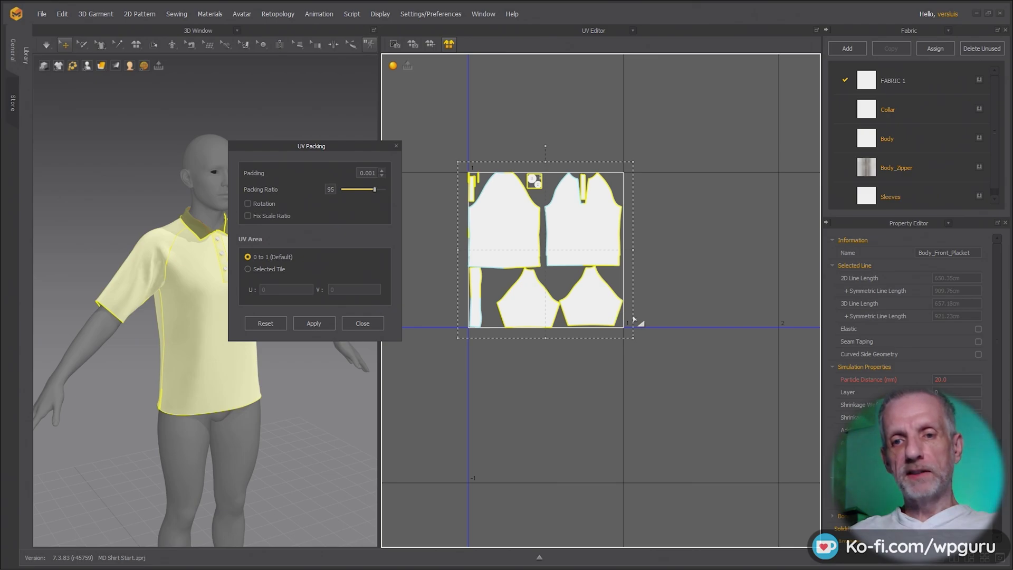
left_click(680, 333)
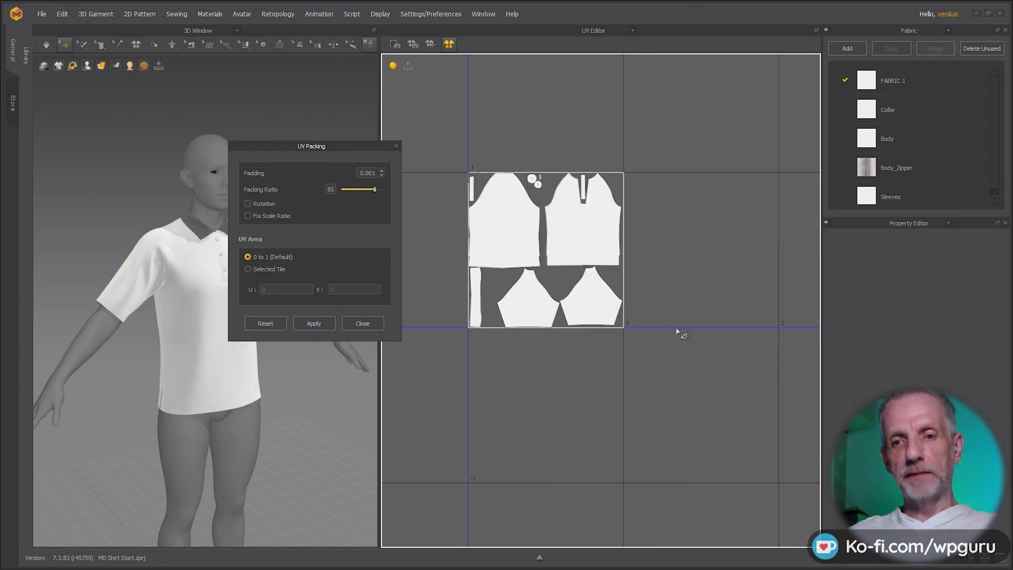
left_click(505, 240)
left_click(581, 242, "shift")
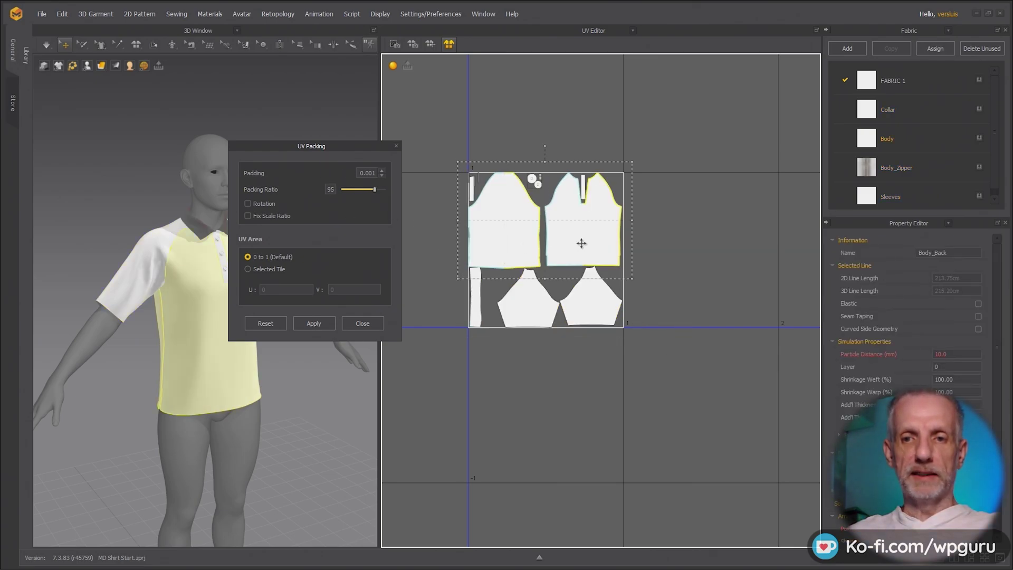
left_click_drag(588, 238, 547, 452)
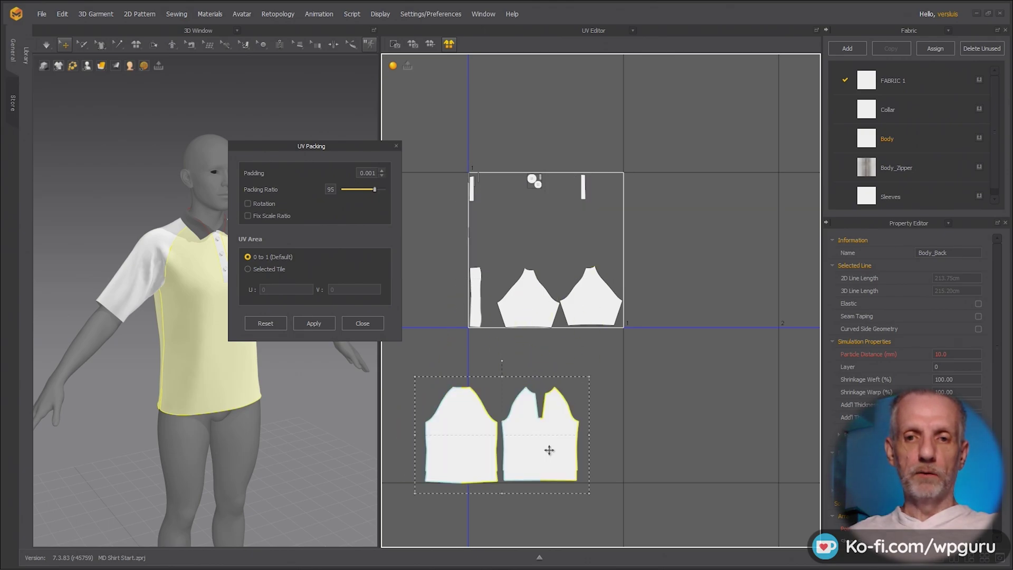
Pack the sleeves, collar, placket, buttons and other small islands into the UV tile at U 1, V 0
left_click_drag(436, 138, 679, 359)
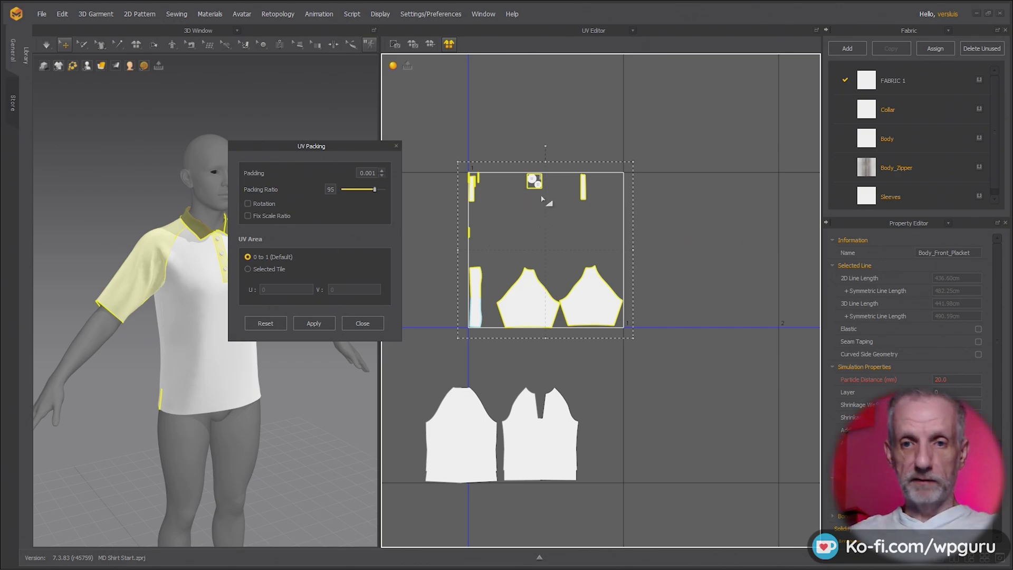
left_click(247, 269)
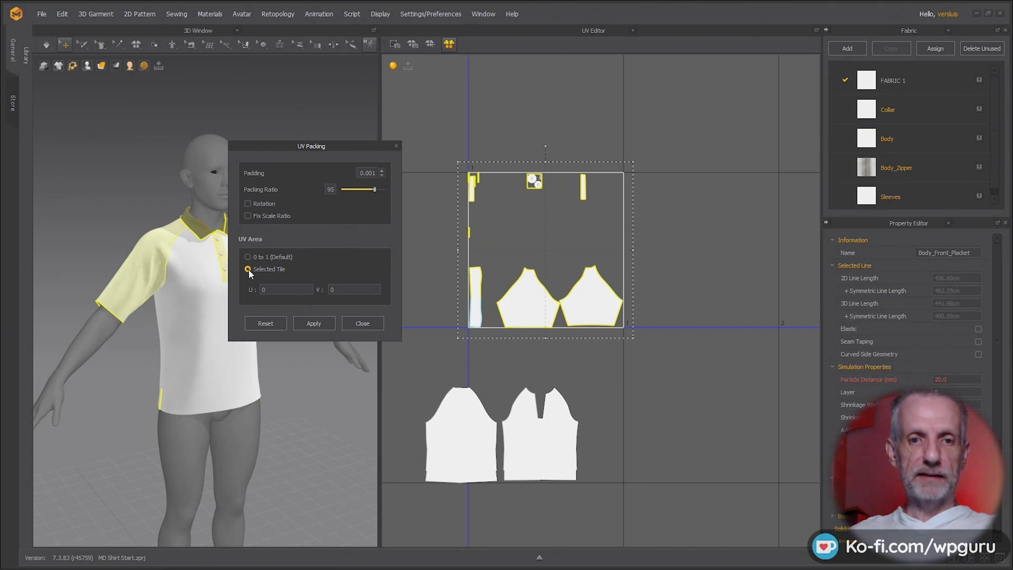
type("1")
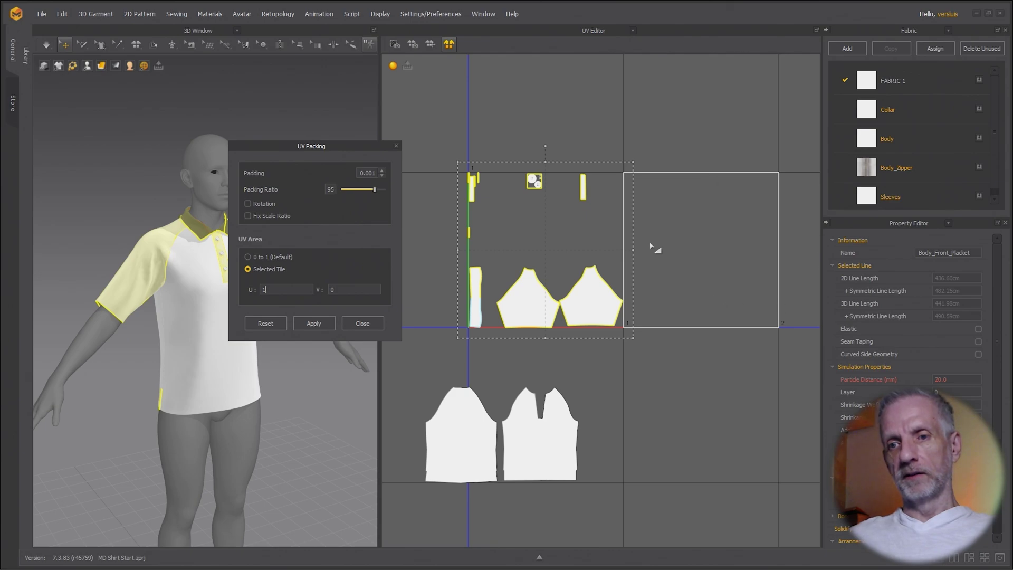
left_click(316, 325)
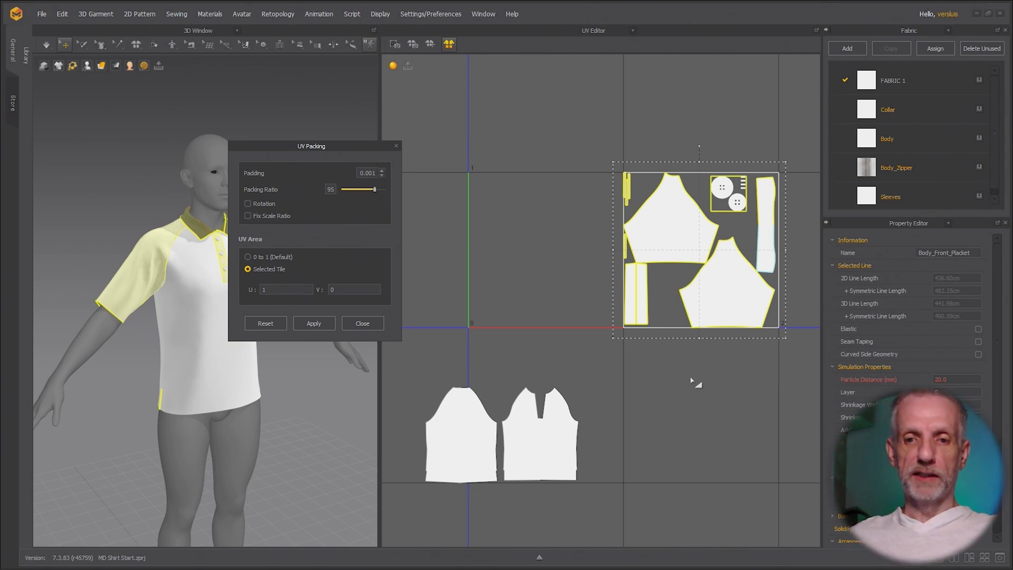
Pack the front and back body islands into the default 0 to 1 UV area and finish packing
left_click_drag(596, 490, 366, 324)
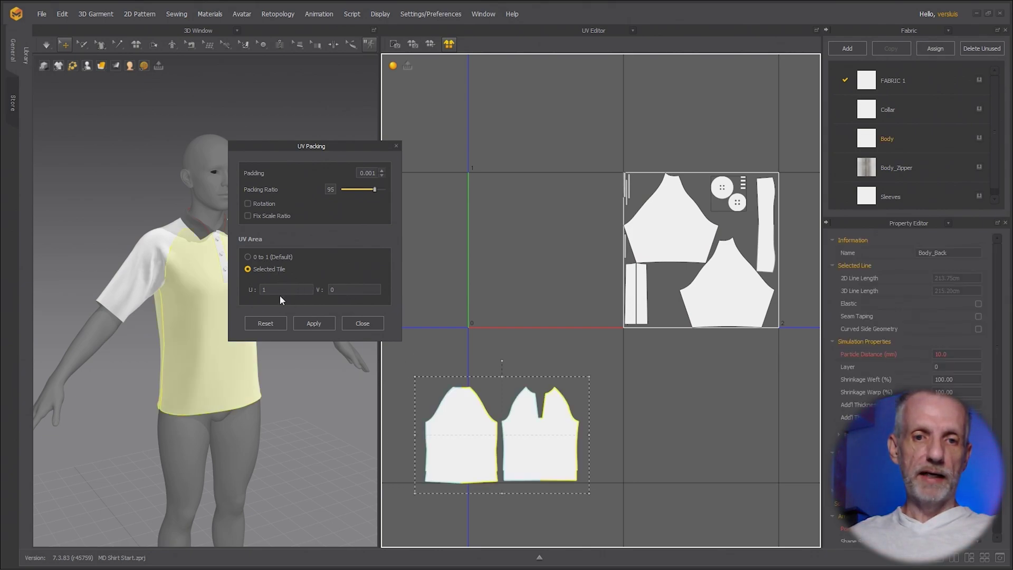
left_click(247, 257)
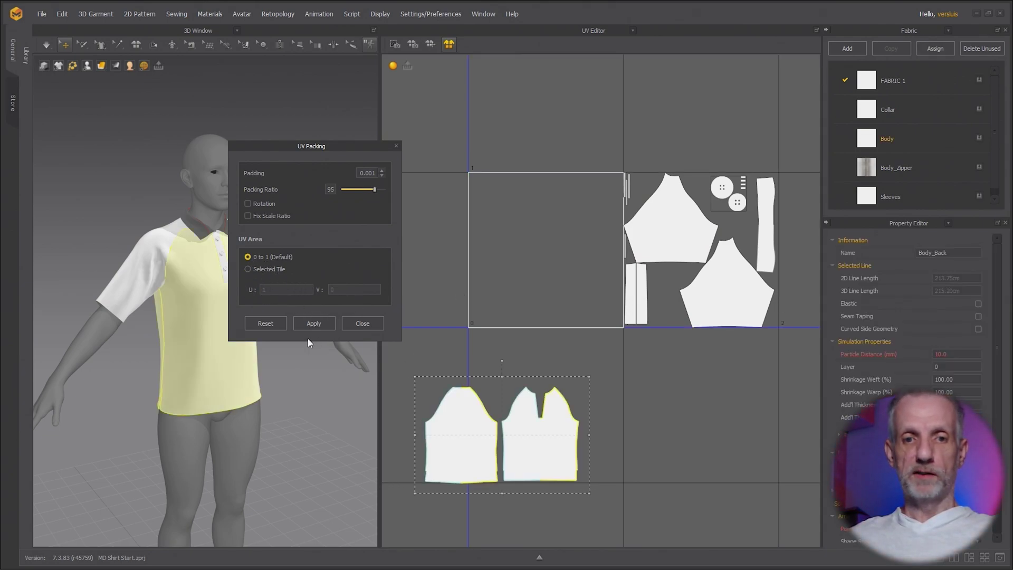
left_click(313, 322)
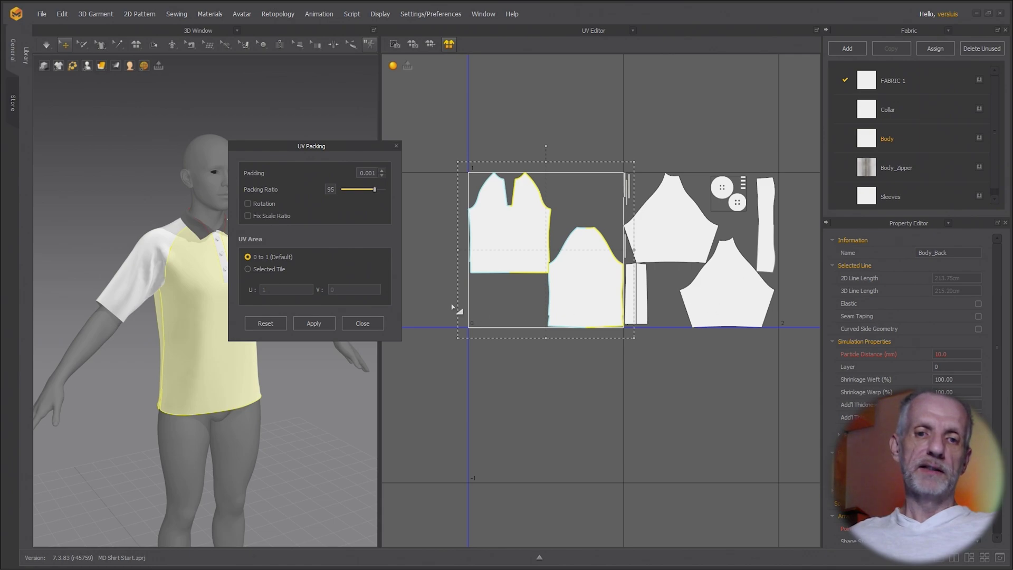
left_click(362, 324)
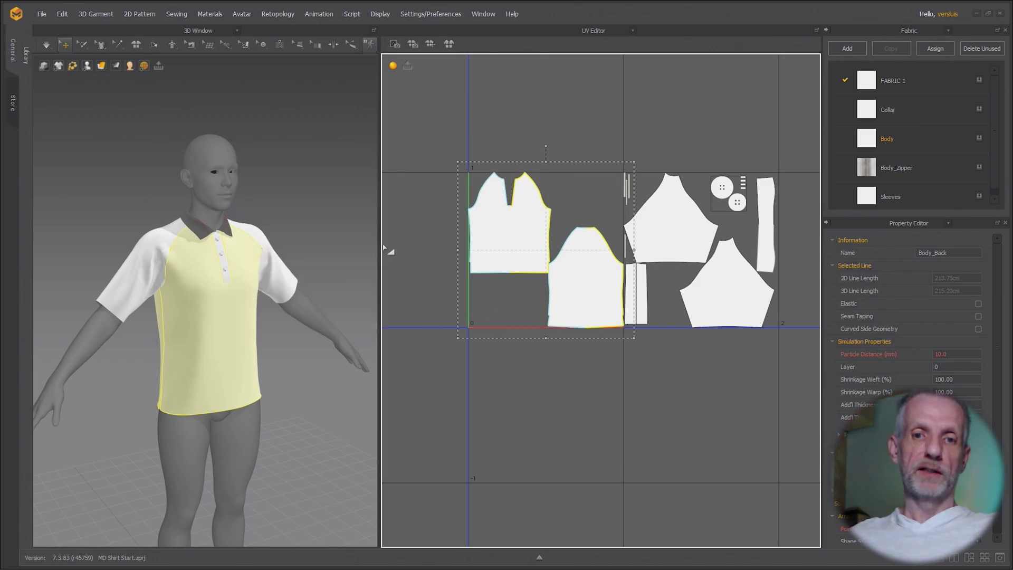
Select every UV island and pack them all together into the default 0 to 1 UV area
mouse_move(380, 246)
left_mouse_down()
mouse_move(445, 249)
mouse_move(388, 249)
left_mouse_up()
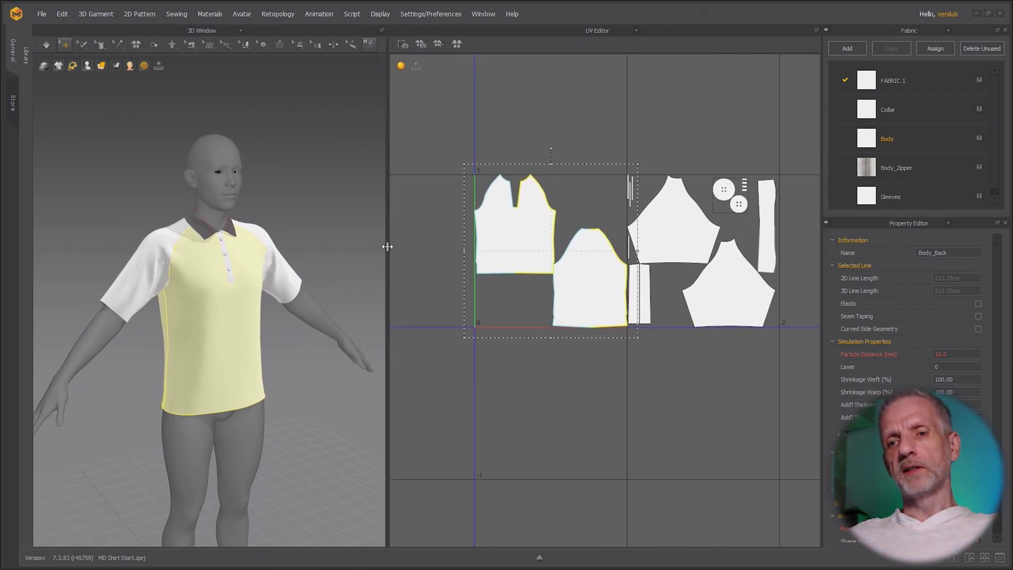
left_click_drag(433, 141, 784, 372)
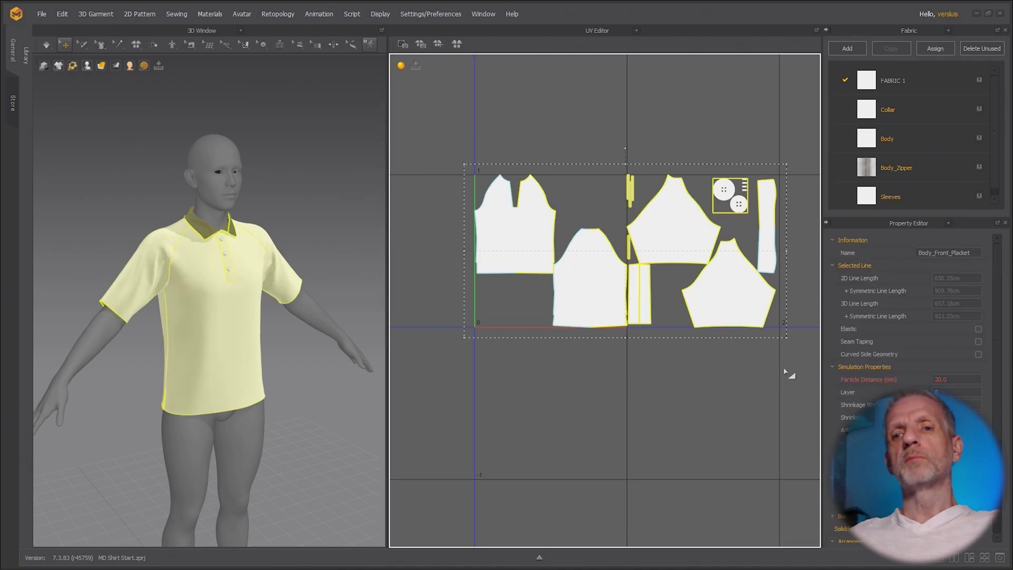
left_click(457, 44)
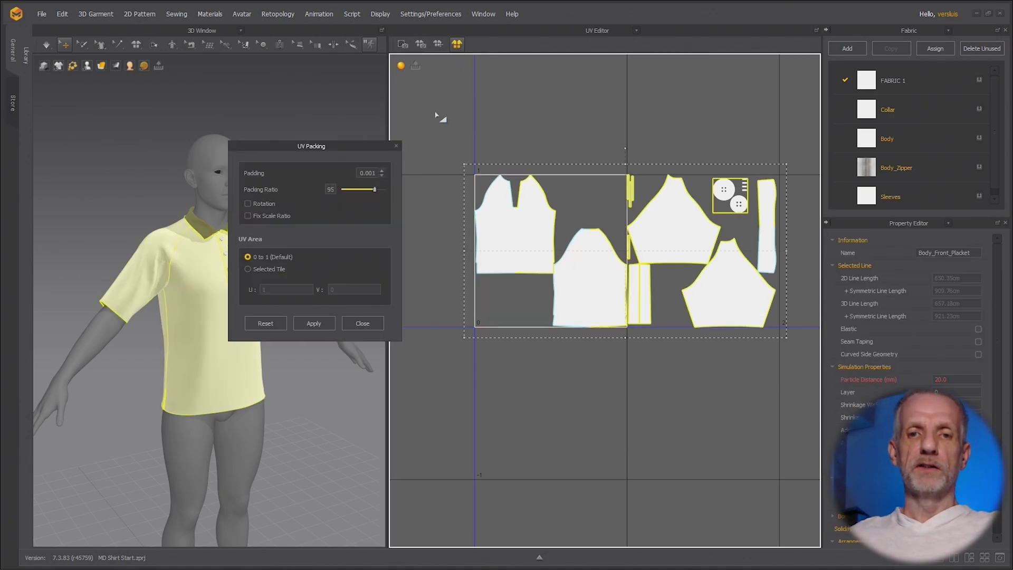
left_click(312, 324)
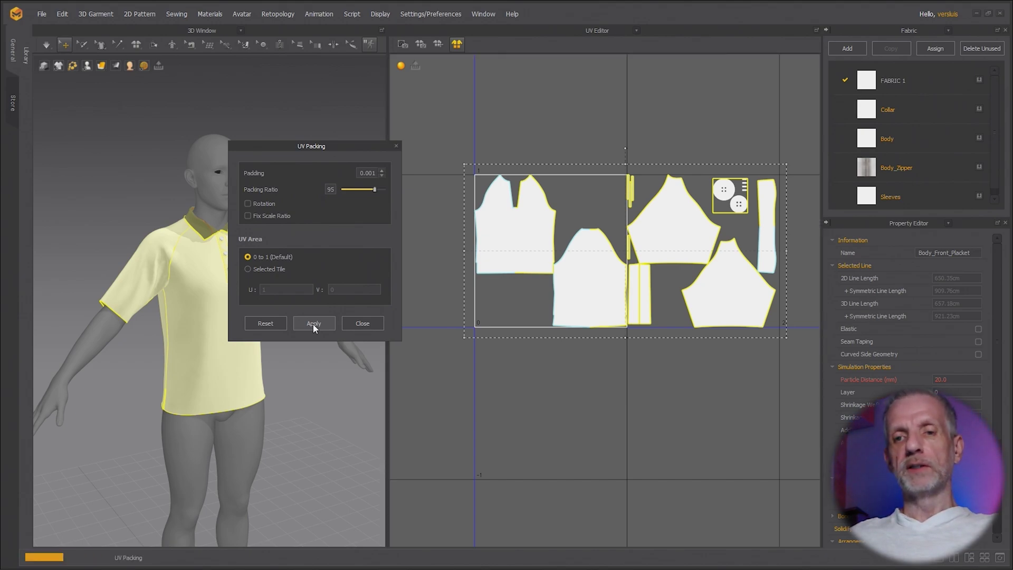
left_click(362, 324)
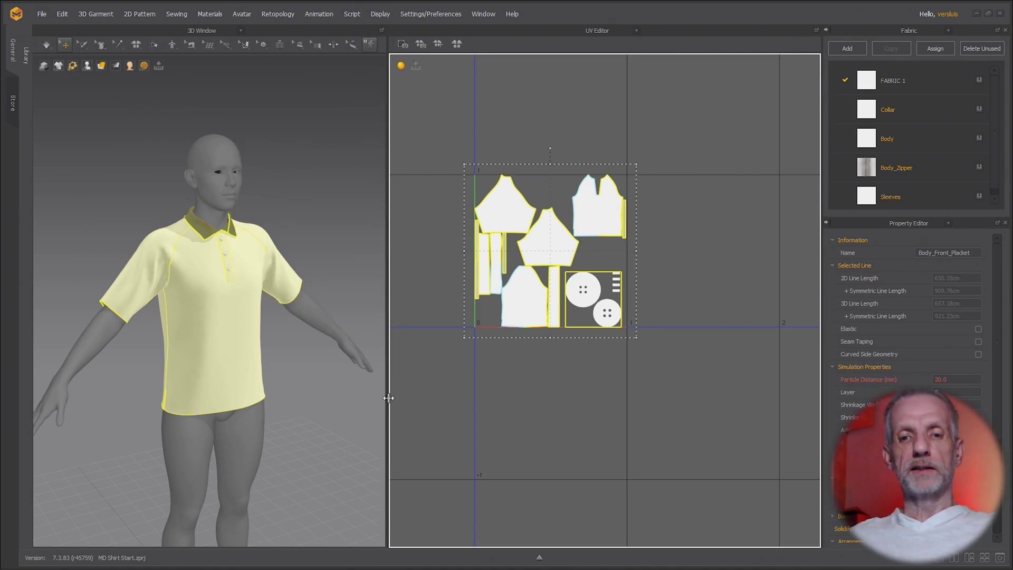
Enlarge the 3D view of the shirt and replace the UV Editor with the 2D Pattern Window
left_click_drag(389, 398, 475, 398)
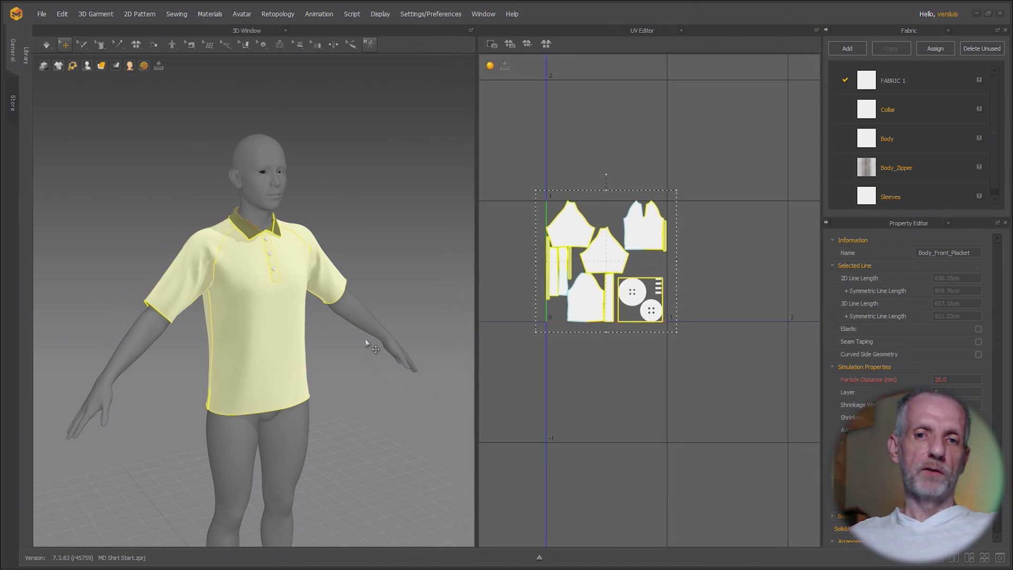
scroll(379, 224, "up", 3)
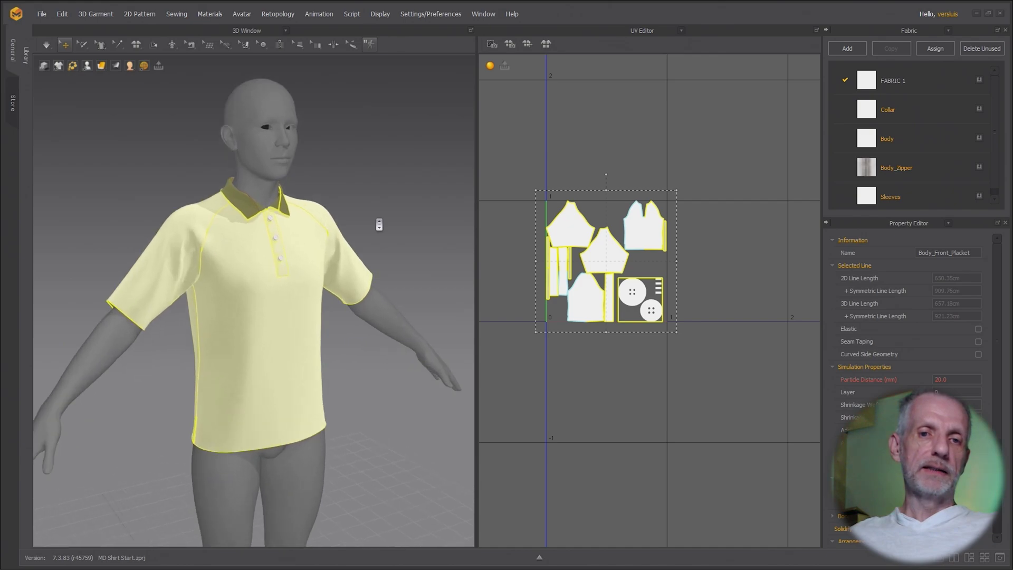
left_click_drag(478, 250, 521, 251)
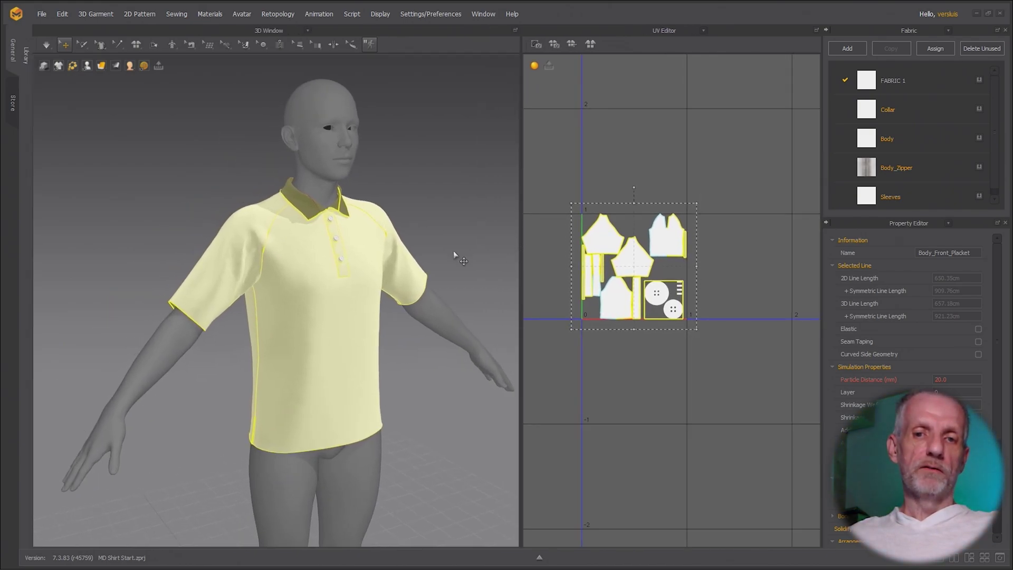
right_click_drag(421, 257, 392, 253)
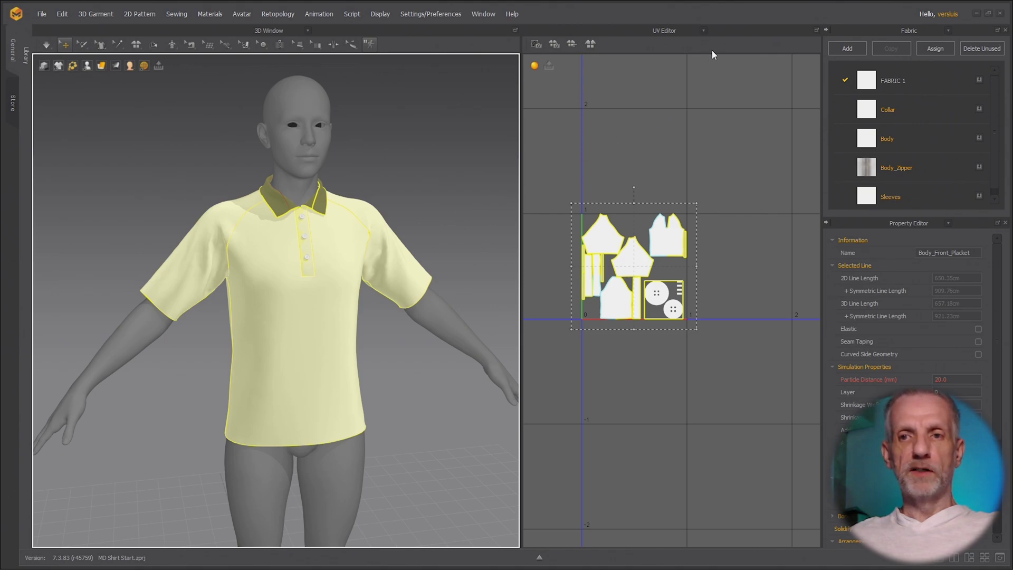
left_click(704, 30)
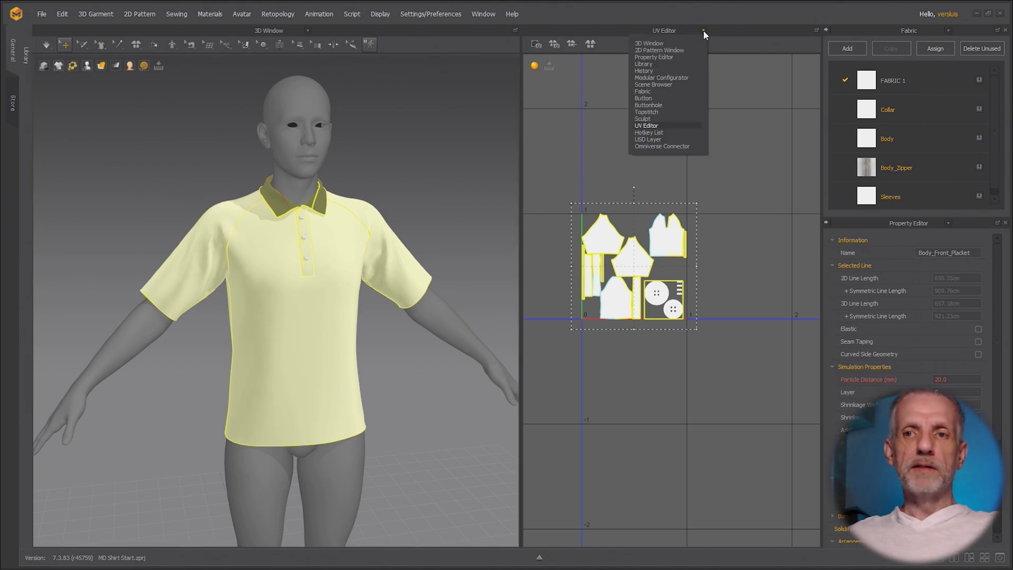
left_click(683, 49)
scroll(718, 208, "up", 2)
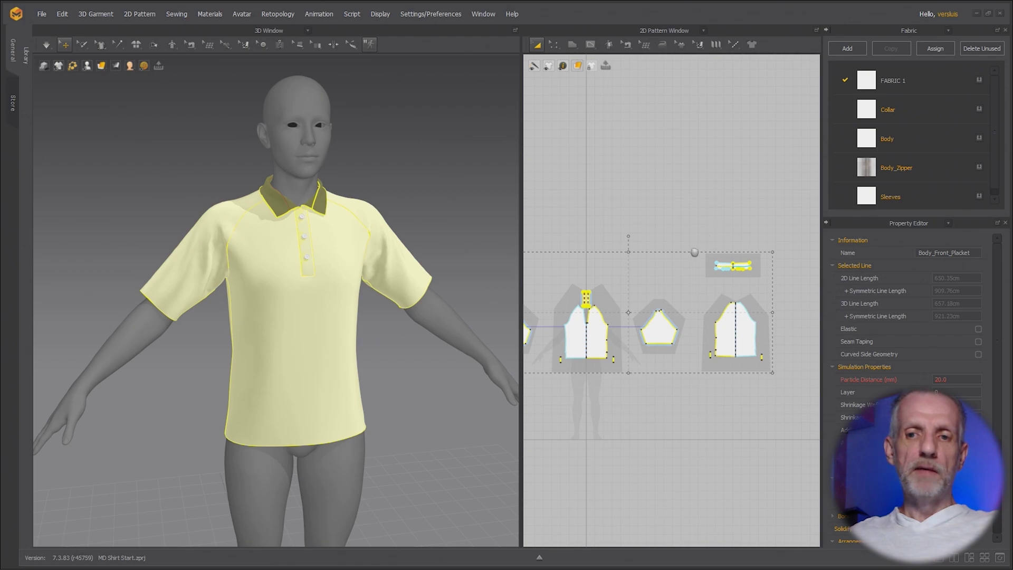
scroll(720, 227, "up", 1)
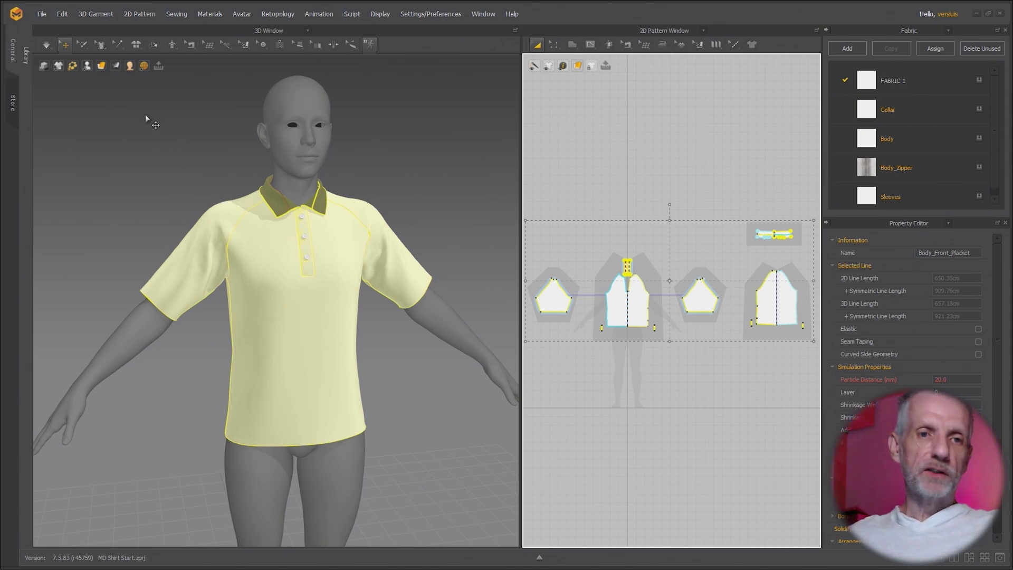
Display the shirt's mesh in the 3D view with the Wireframe on Surface option
left_click(102, 67)
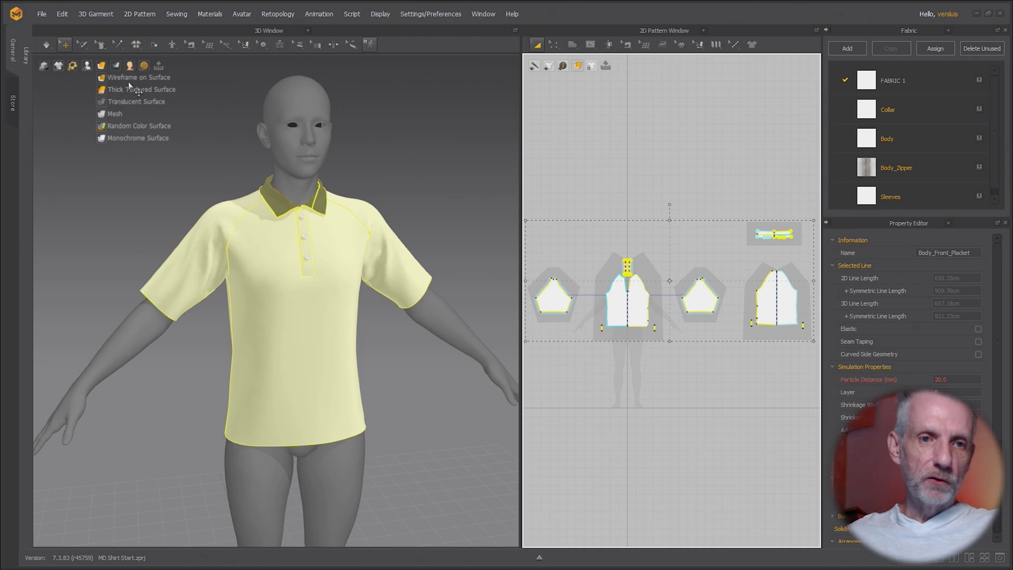
left_click(137, 78)
scroll(158, 169, "up", 3)
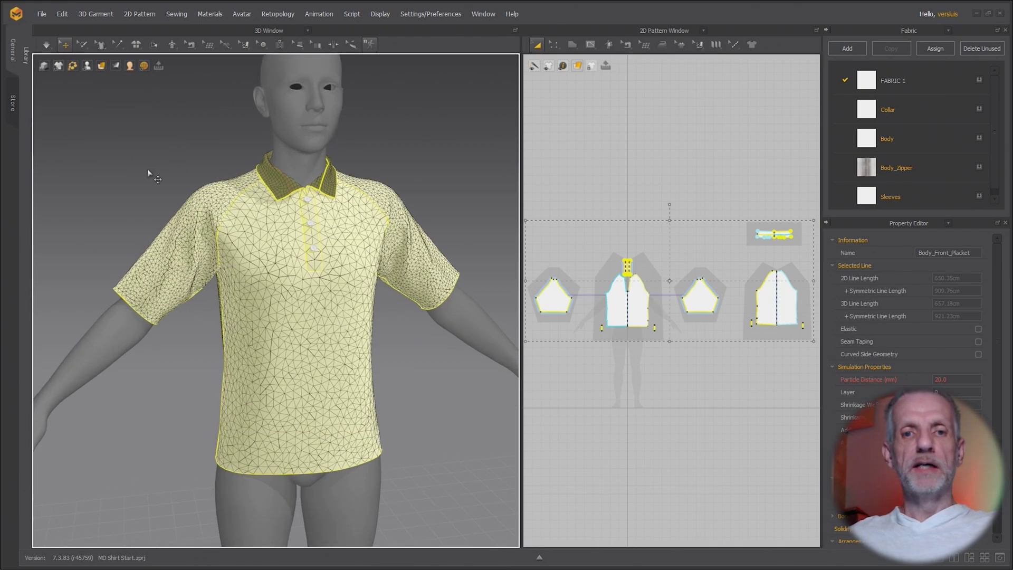
right_click_drag(148, 173, 156, 215)
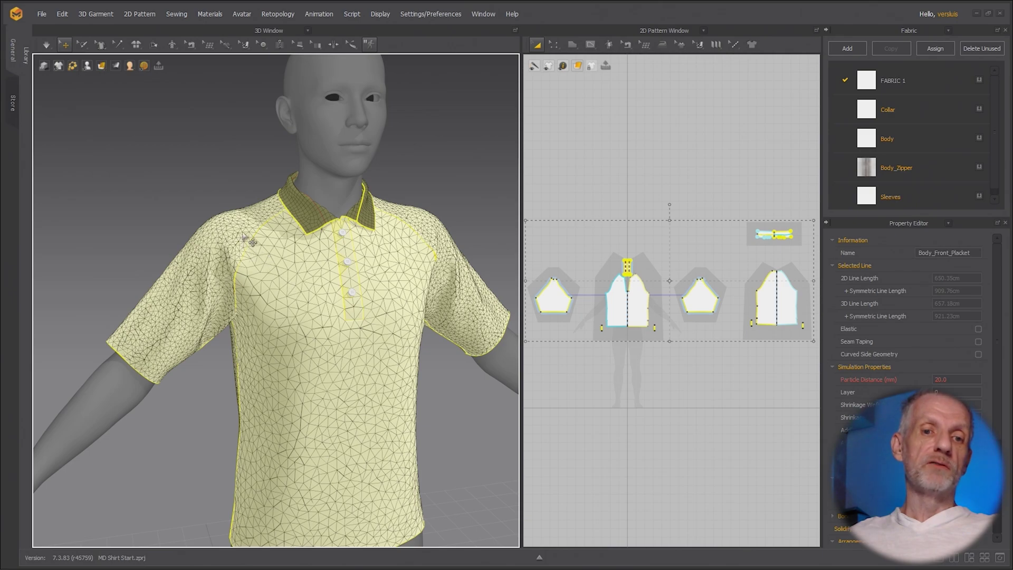
scroll(336, 352, "down", 2)
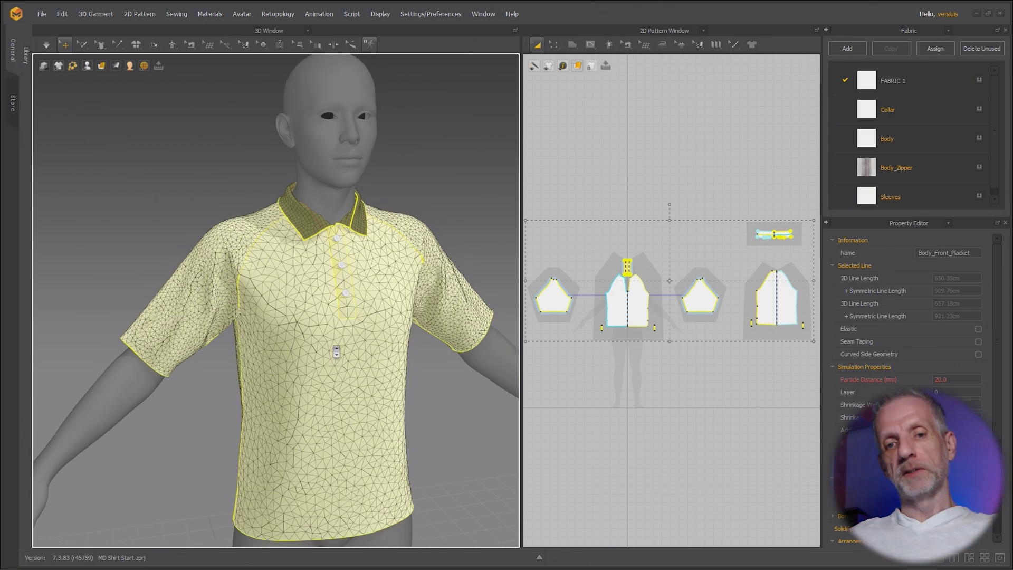
right_click_drag(321, 334, 301, 318)
Quadrangulate the mesh of all selected shirt patterns
right_click(288, 288)
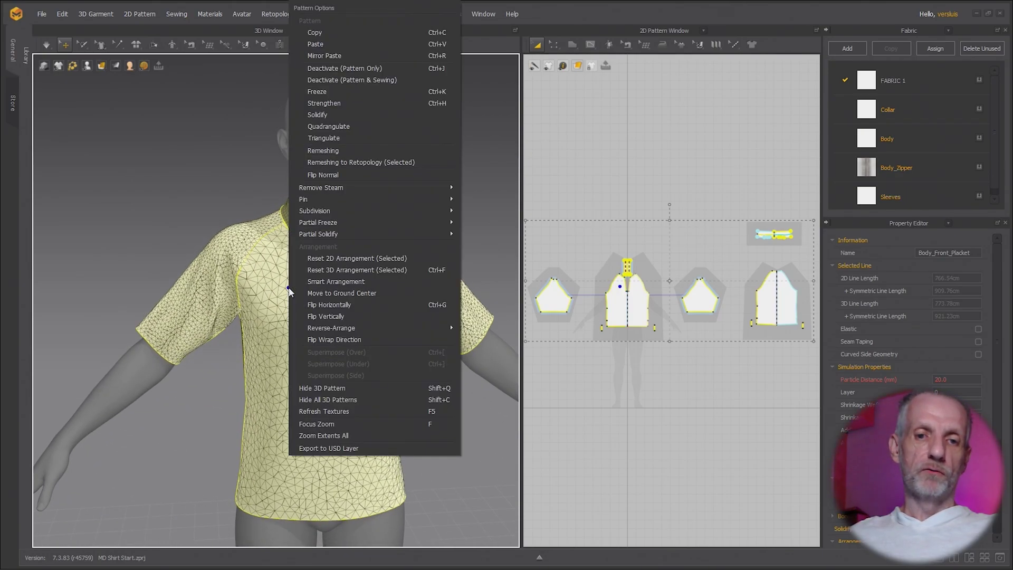
left_click(376, 126)
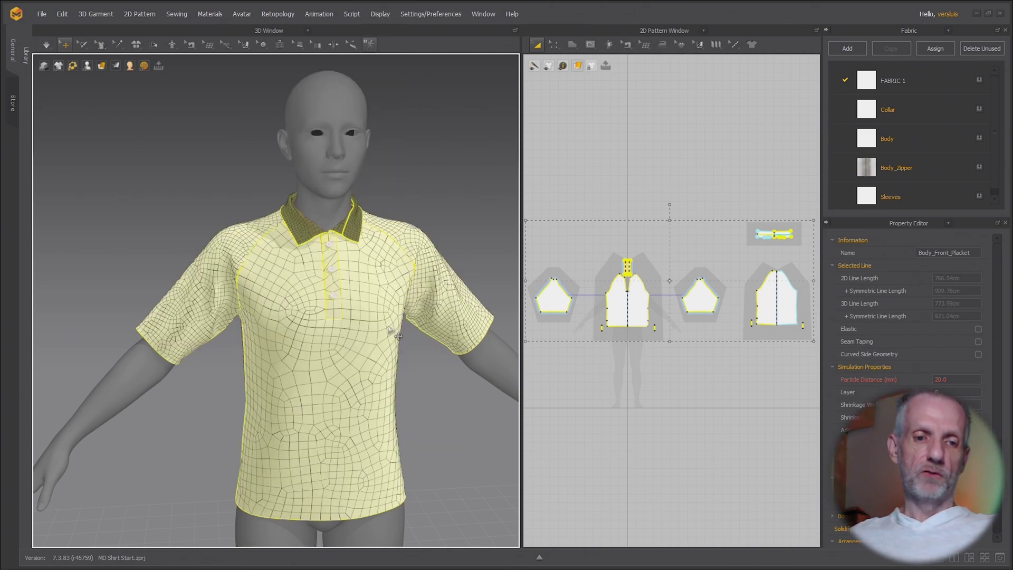
right_click_drag(398, 336, 330, 326)
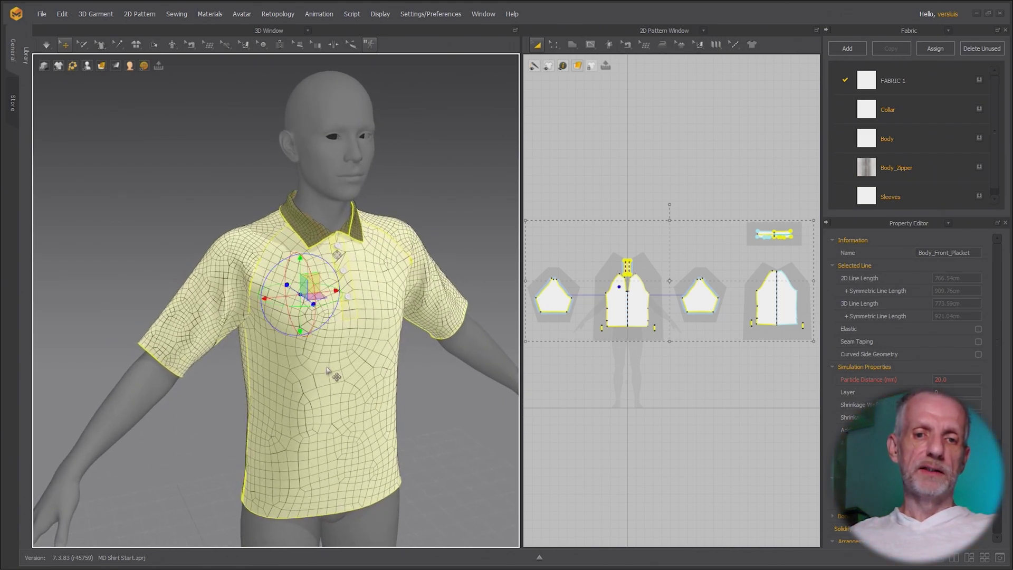
Compare the front and back meshes, and set the front body pattern's particle distance to 10 mm
left_click(312, 402)
right_click_drag(313, 402, 464, 369)
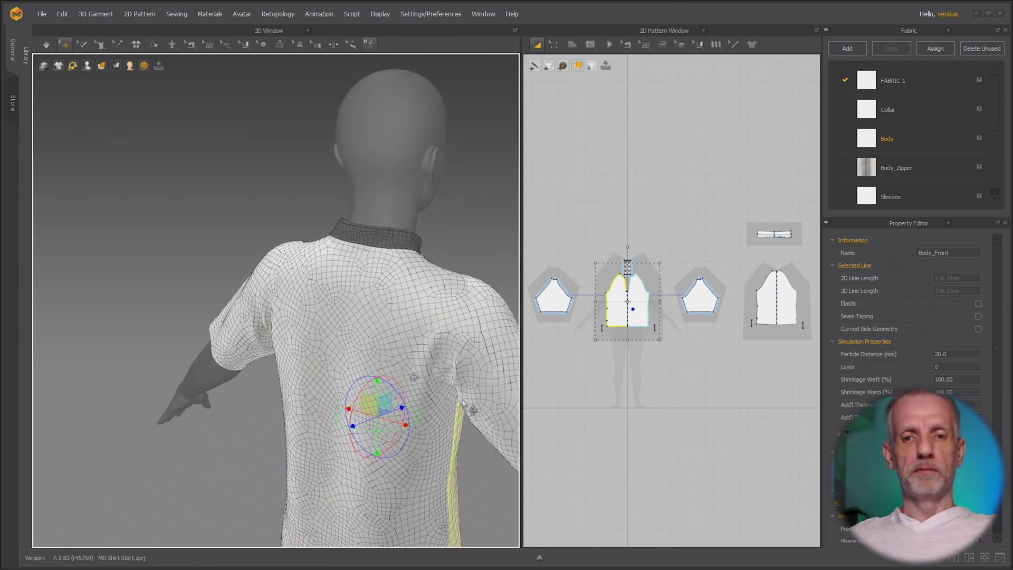
right_click_drag(424, 330, 369, 316)
left_click(309, 300)
left_click(335, 441)
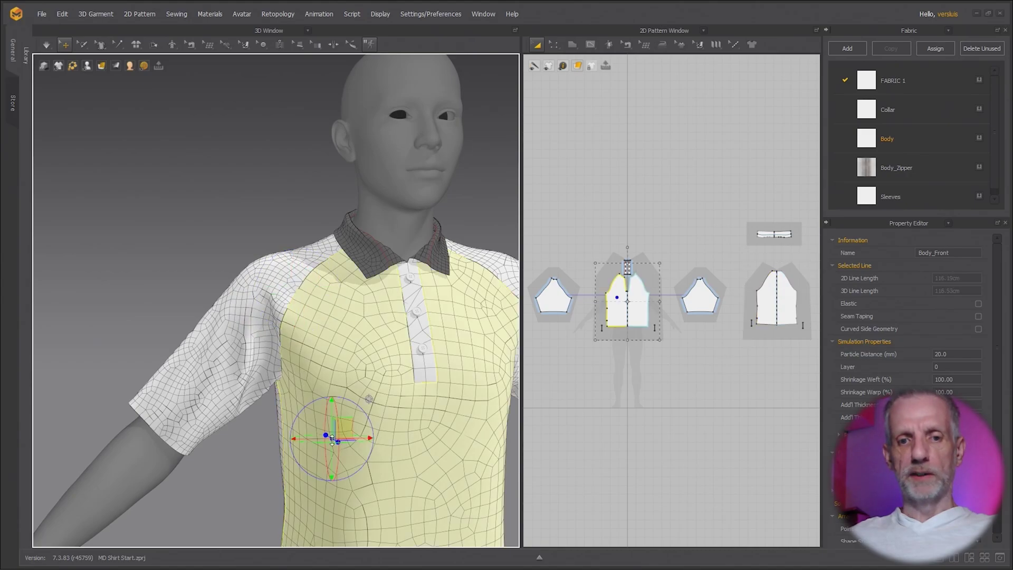
scroll(388, 450, "down", 4)
right_click_drag(388, 450, 370, 448)
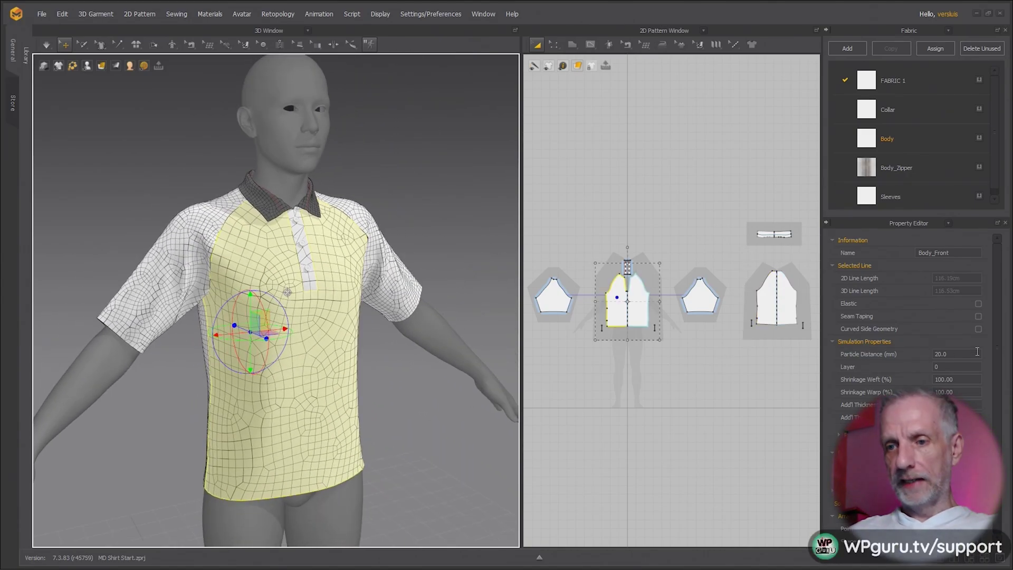
double_click(962, 354)
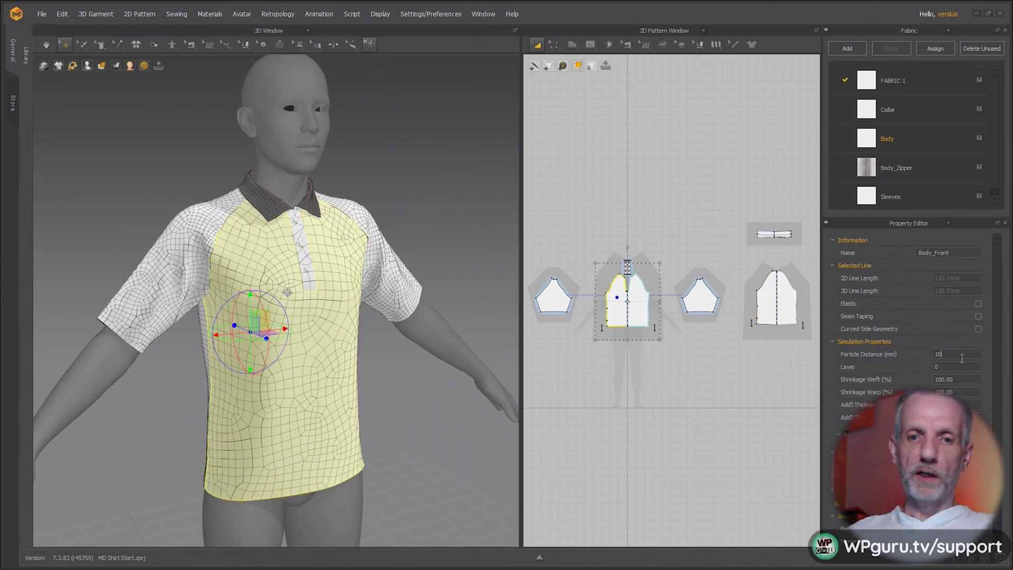
type("10")
key("Return")
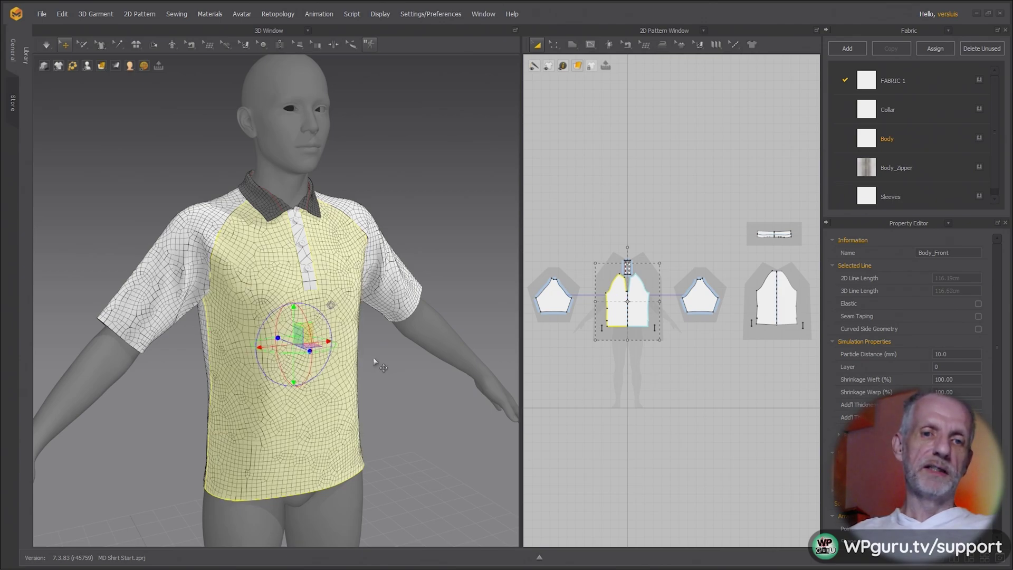
Set the front placket's particle distance to 10 mm
right_click_drag(373, 362, 322, 366)
scroll(318, 366, "up", 2)
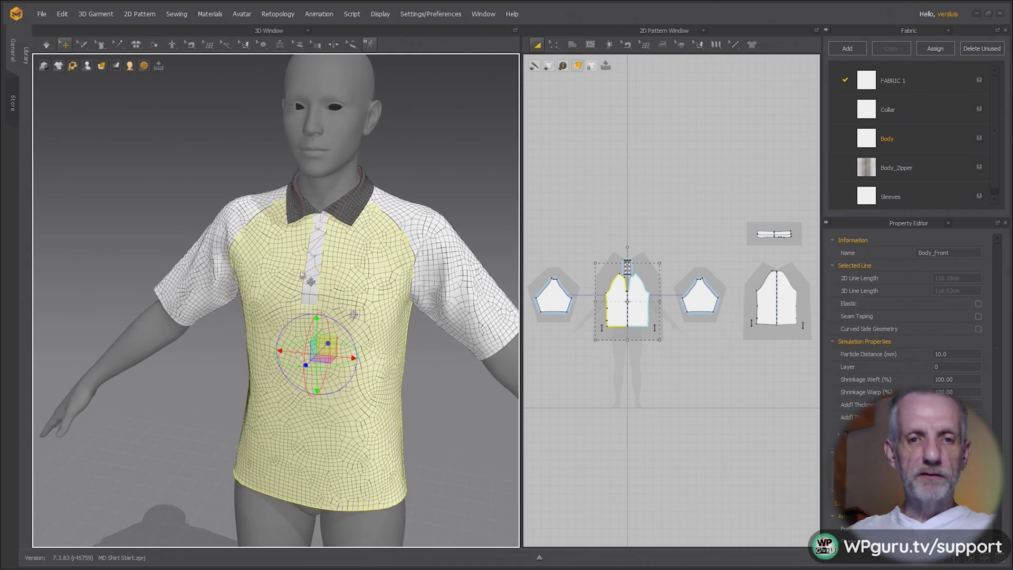
left_click(316, 271)
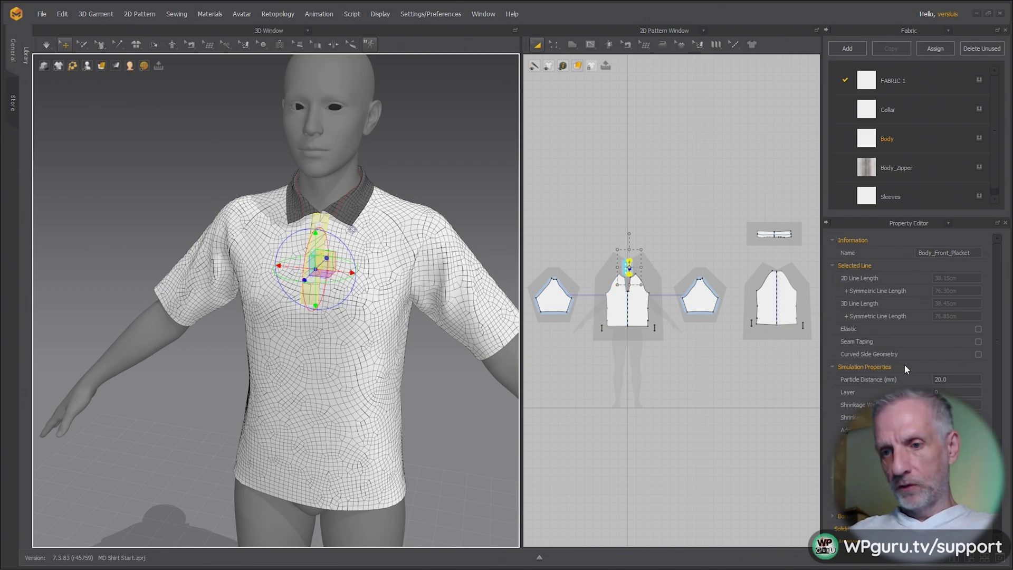
left_click(956, 378)
type("10")
key("Return")
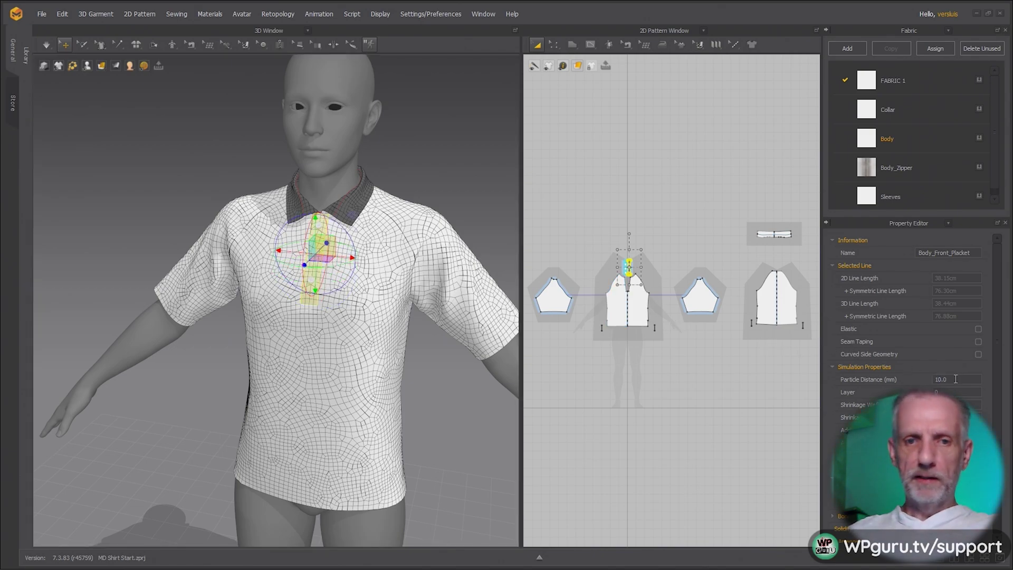
right_click_drag(381, 368, 418, 346)
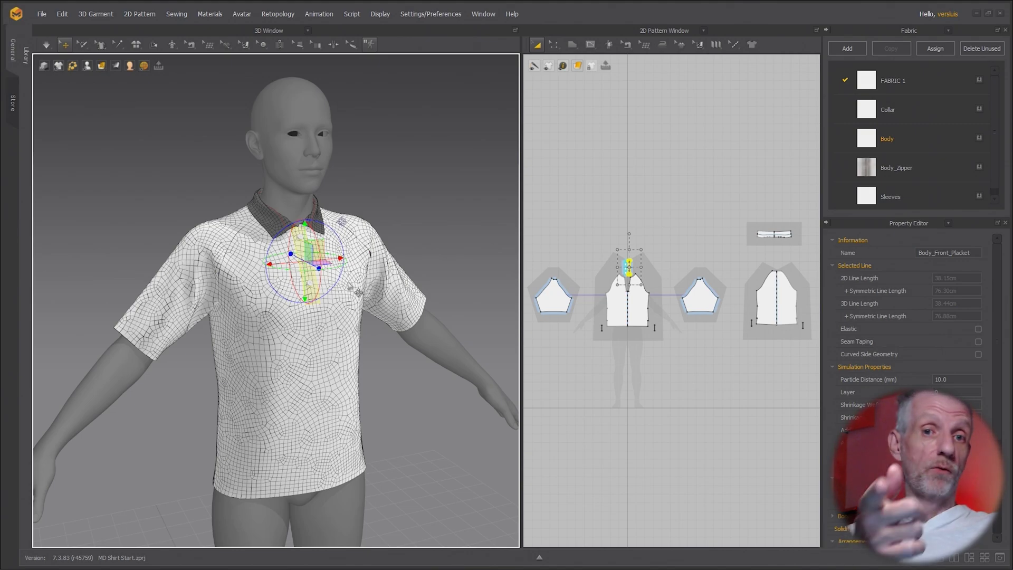
Switch to DAZ Studio and show the Genesis 9 figure in Wire Texture Shaded style to examine its mesh flow
key("alt+Tab")
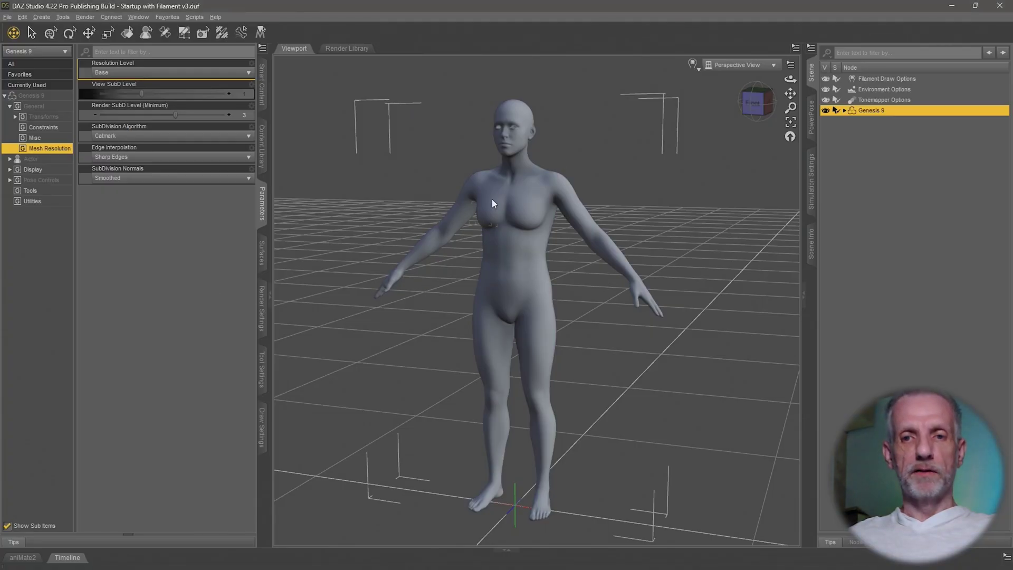
scroll(492, 188, "up", 8)
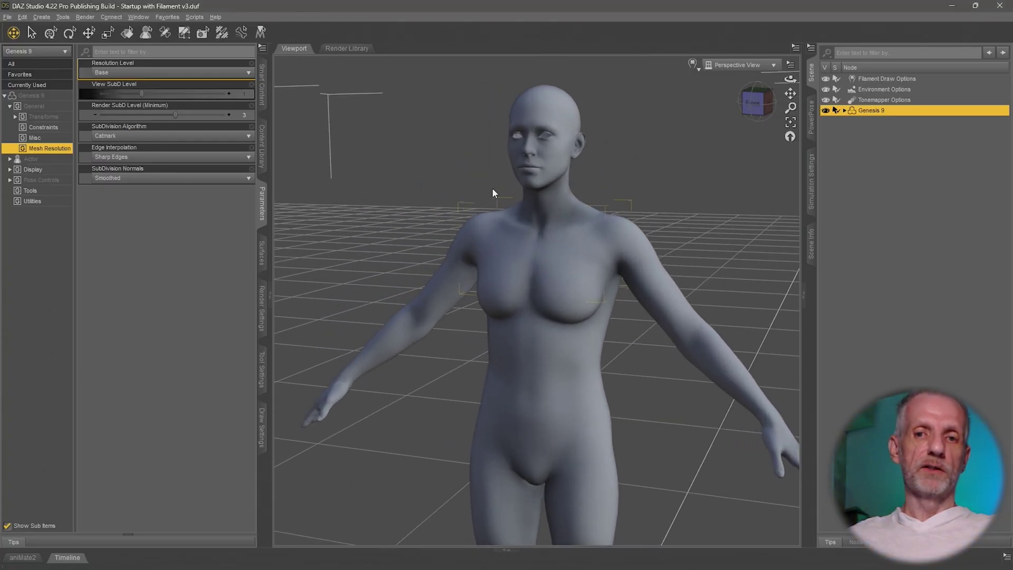
left_click_drag(493, 189, 503, 193, "alt")
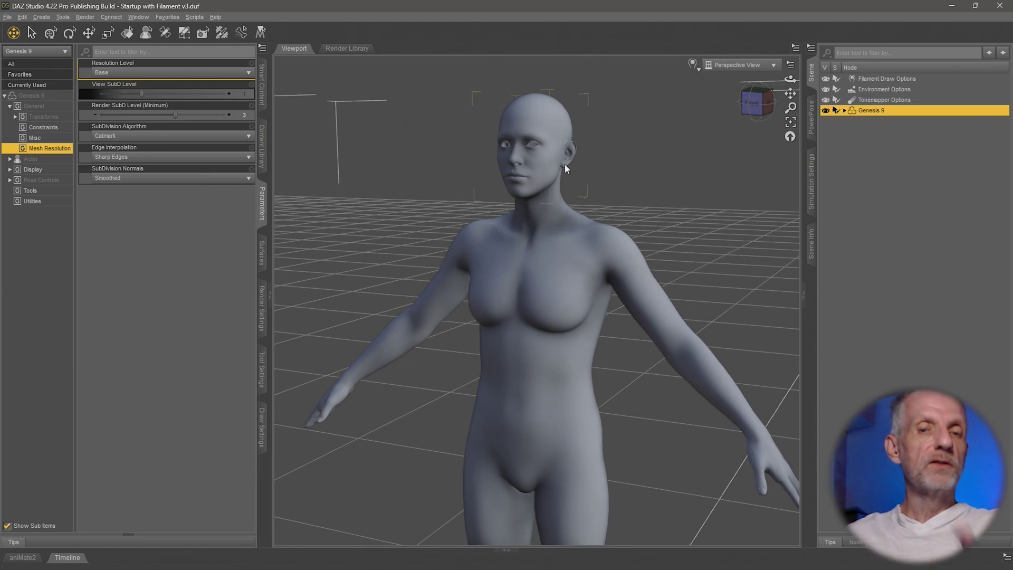
left_click(700, 67)
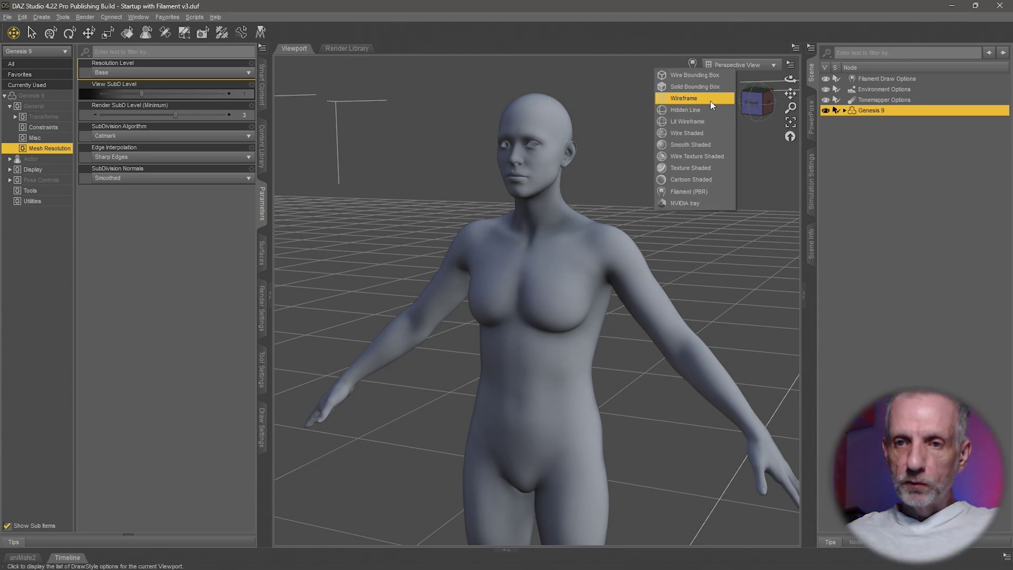
left_click(717, 158)
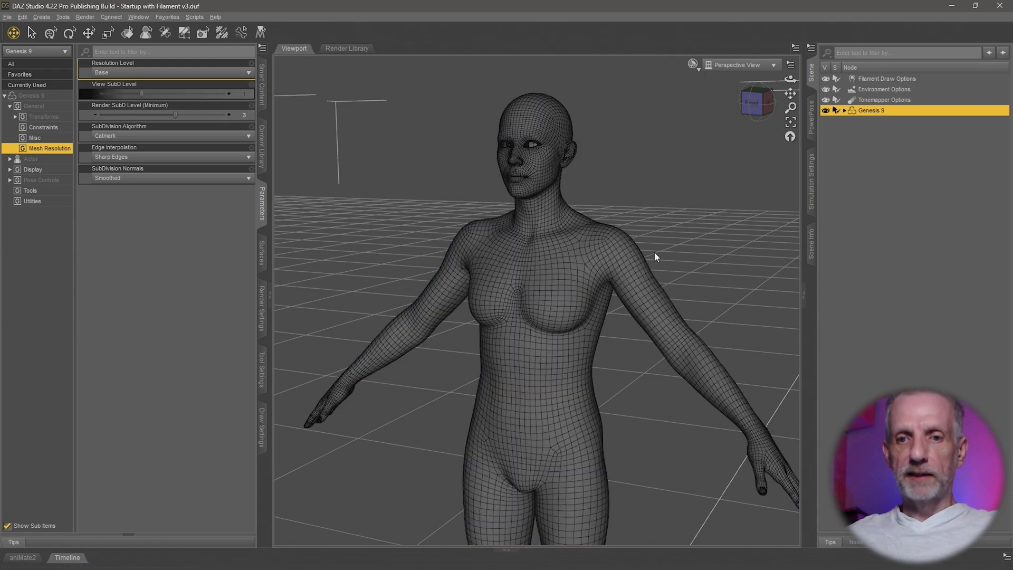
mouse_move(655, 252)
left_mouse_down("alt")
mouse_move(580, 280)
mouse_move(496, 282)
mouse_move(610, 276)
left_mouse_up("alt")
Return to Marvelous Designer and examine the shirt's quad mesh up close around the chest and placket
key("alt+Tab")
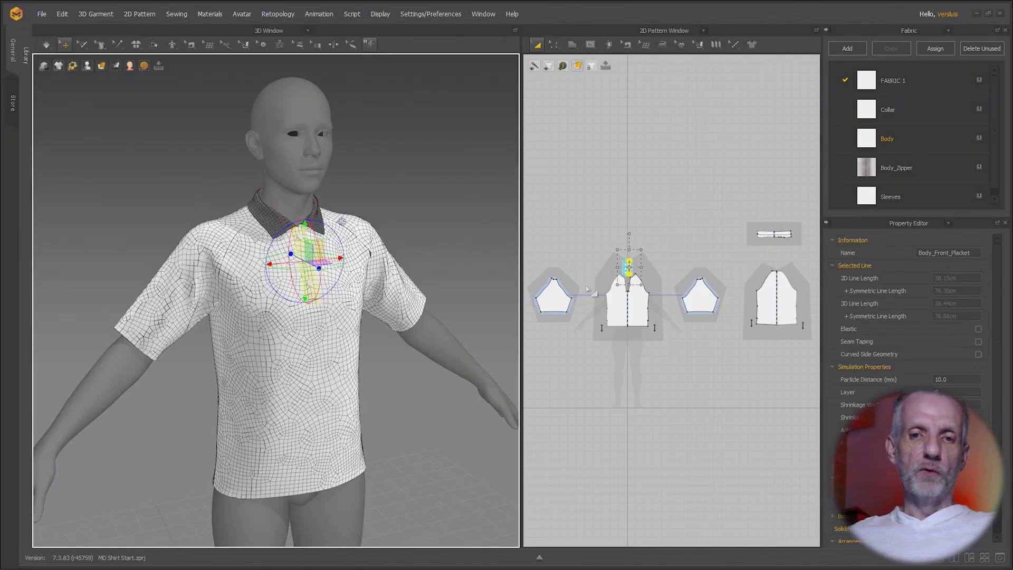
scroll(367, 312, "up", 5)
mouse_move(367, 312)
right_mouse_down()
mouse_move(393, 316)
mouse_move(352, 312)
right_mouse_up()
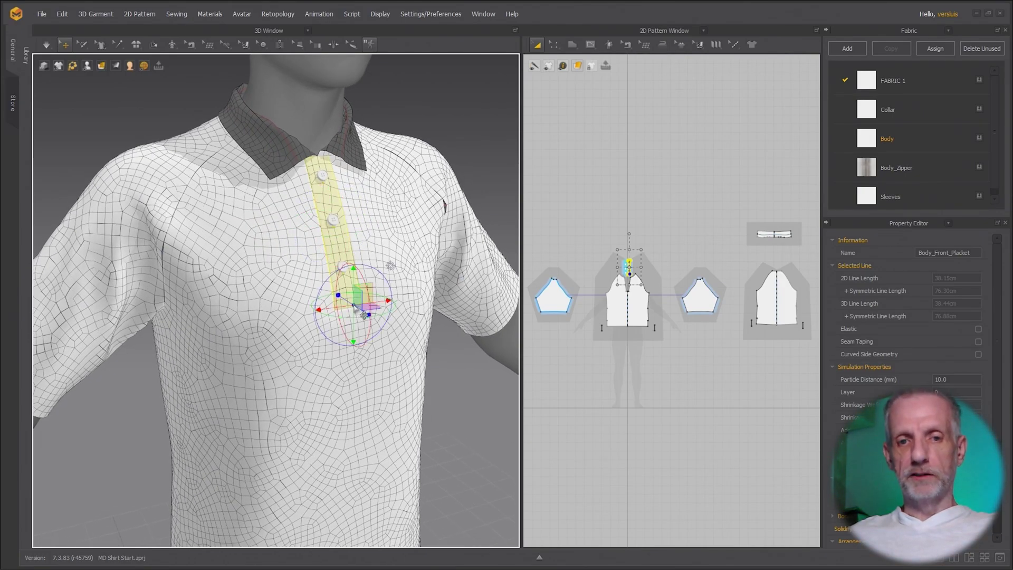
Try a particle distance of 5 mm on the front body pattern and compare its mesh density with Genesis 9 in DAZ Studio
left_click(285, 327)
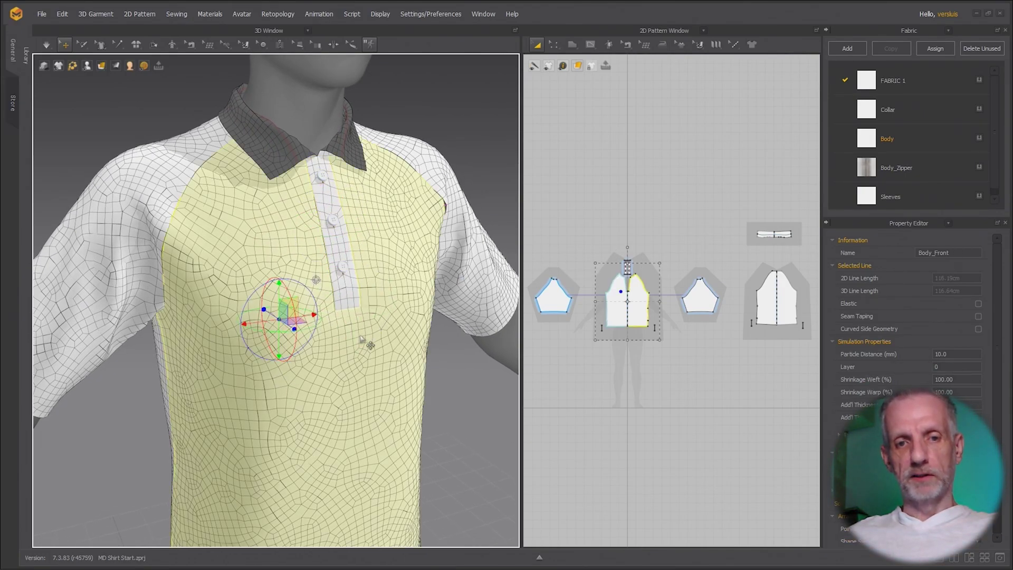
left_click(963, 354)
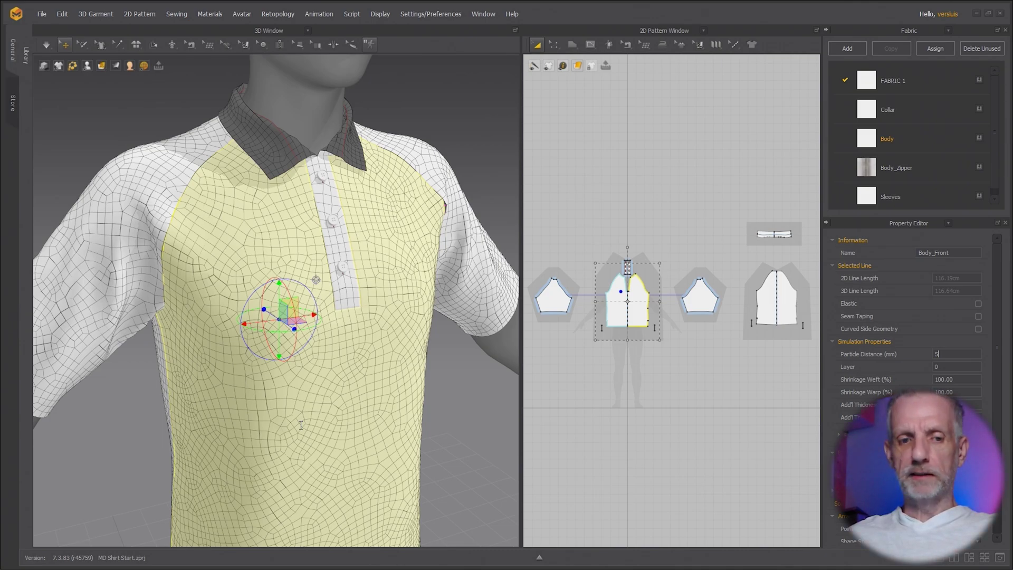
right_click_drag(290, 420, 264, 217)
key("alt+Tab")
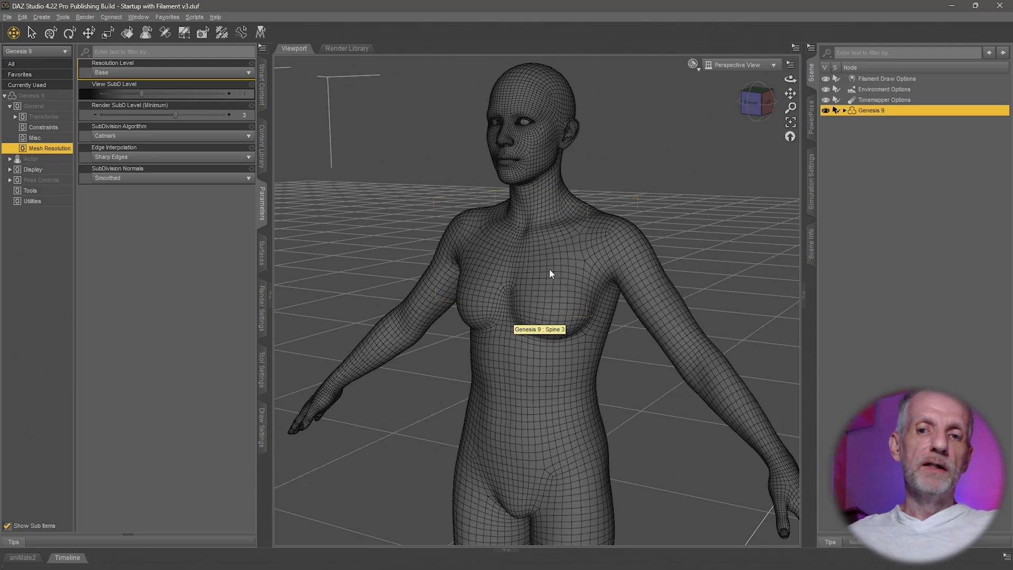
key("alt+Tab")
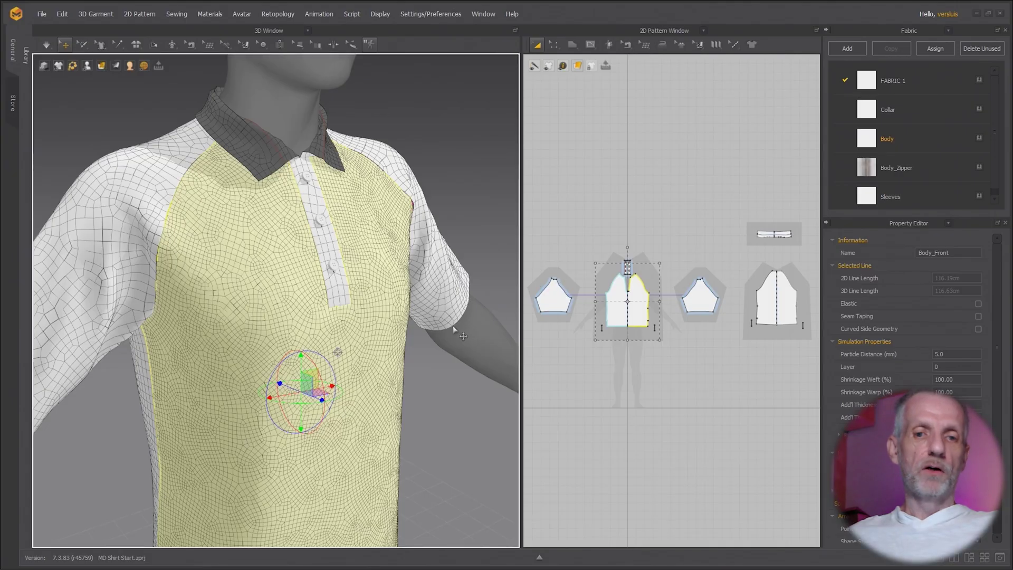
Set the front body pattern's particle distance to 10 mm and view the whole shirt on the avatar
left_click(948, 352)
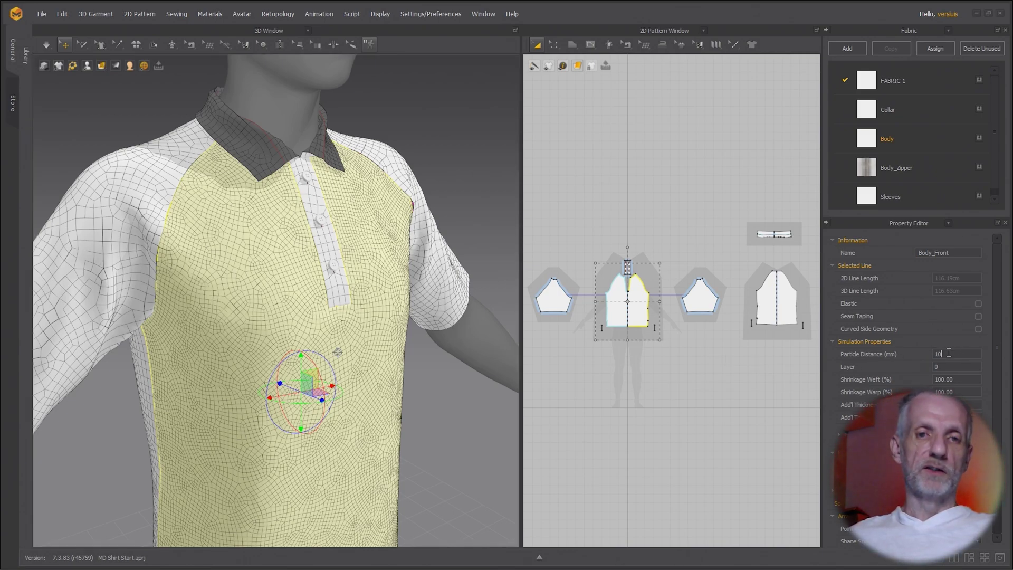
key("Return")
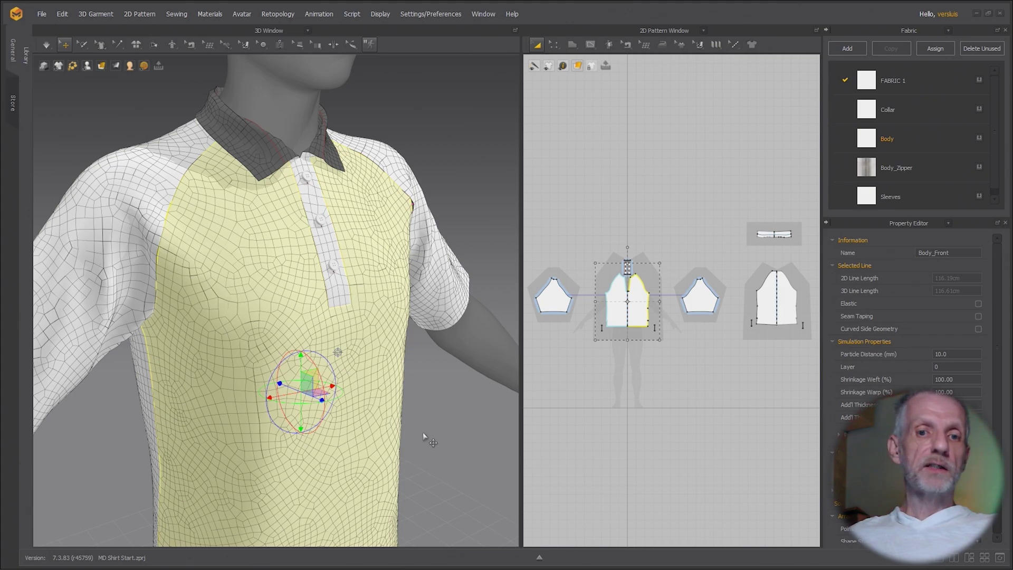
scroll(405, 417, "down", 5)
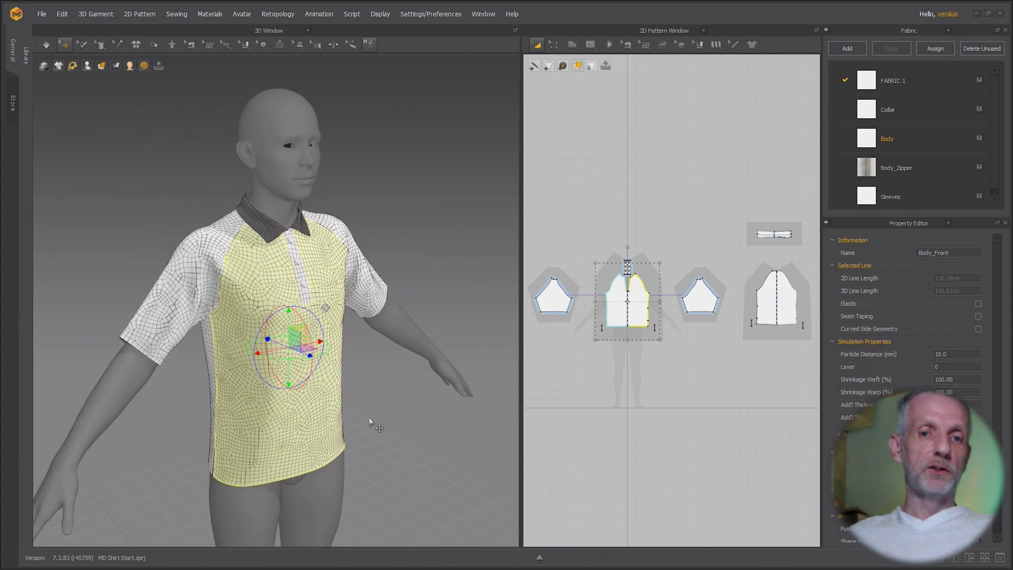
right_click_drag(377, 426, 322, 396)
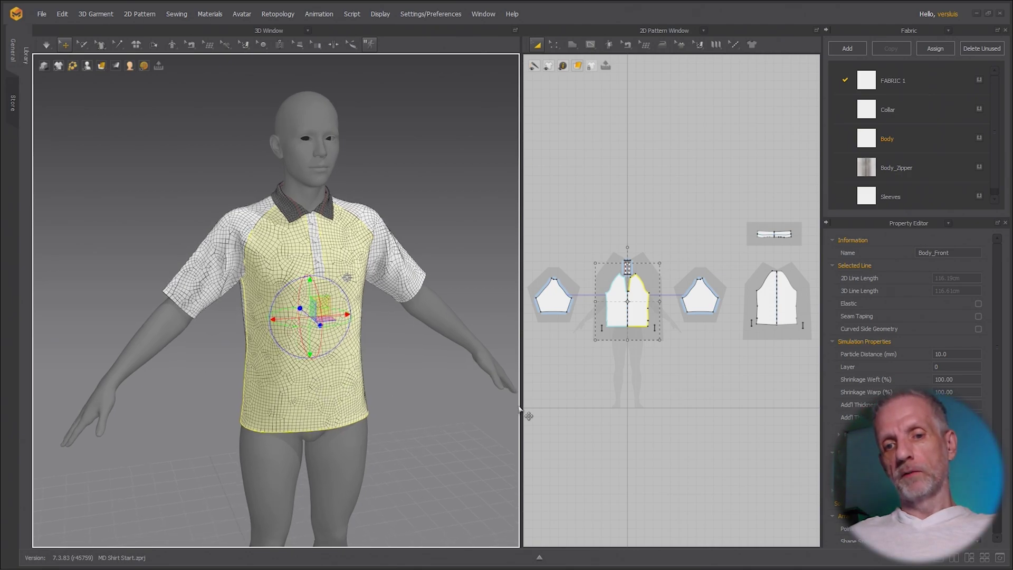
left_click_drag(520, 410, 486, 411)
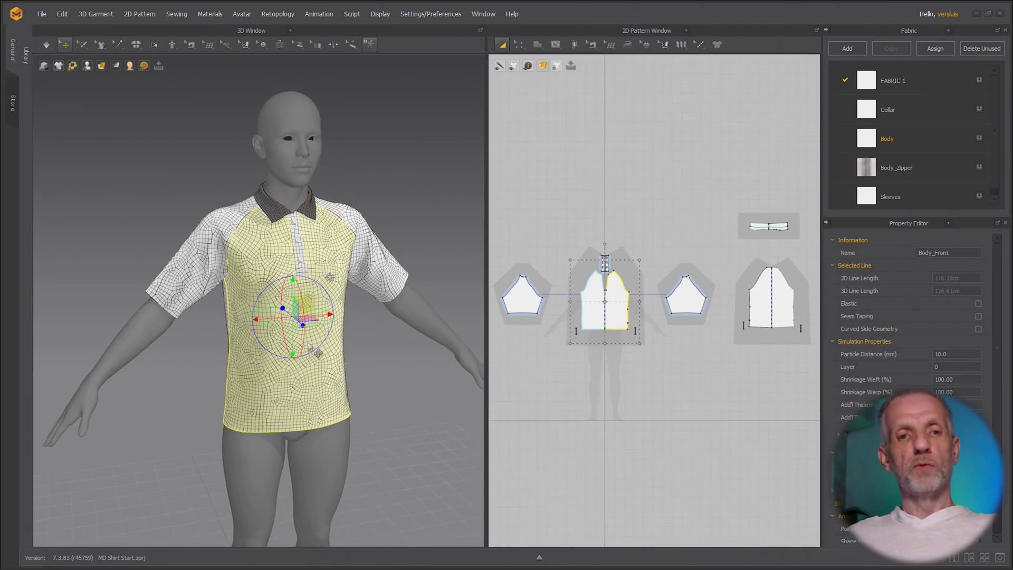
Start an OBJ export to the Desktop with the file name Raglan Shirt.obj
left_click(41, 15)
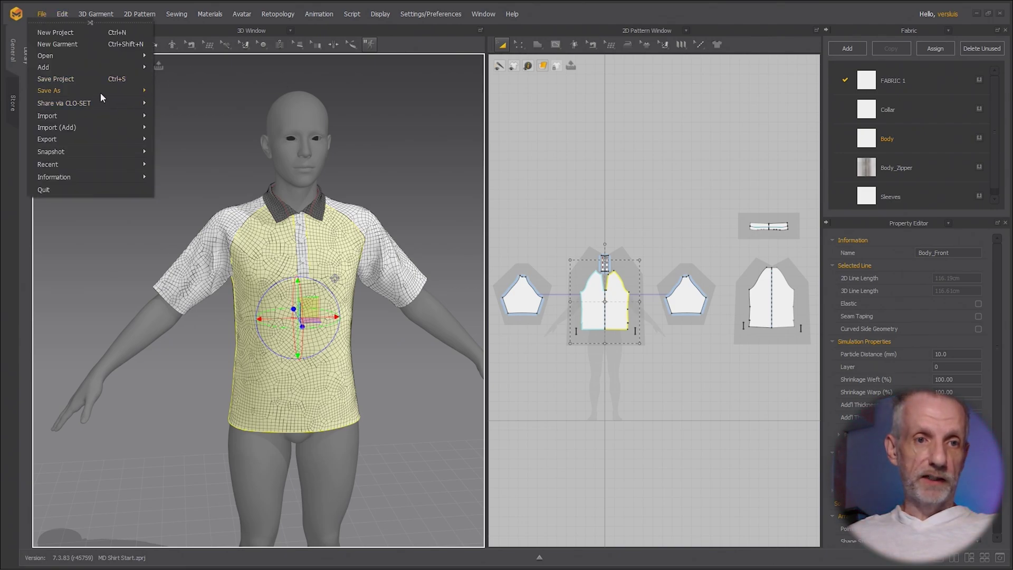
mouse_move(106, 137)
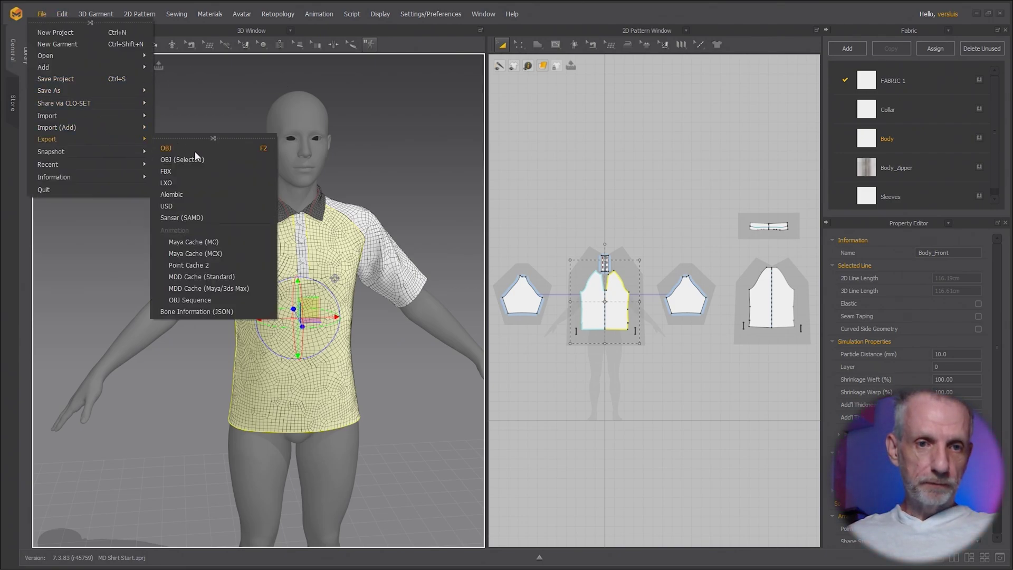
left_click(194, 150)
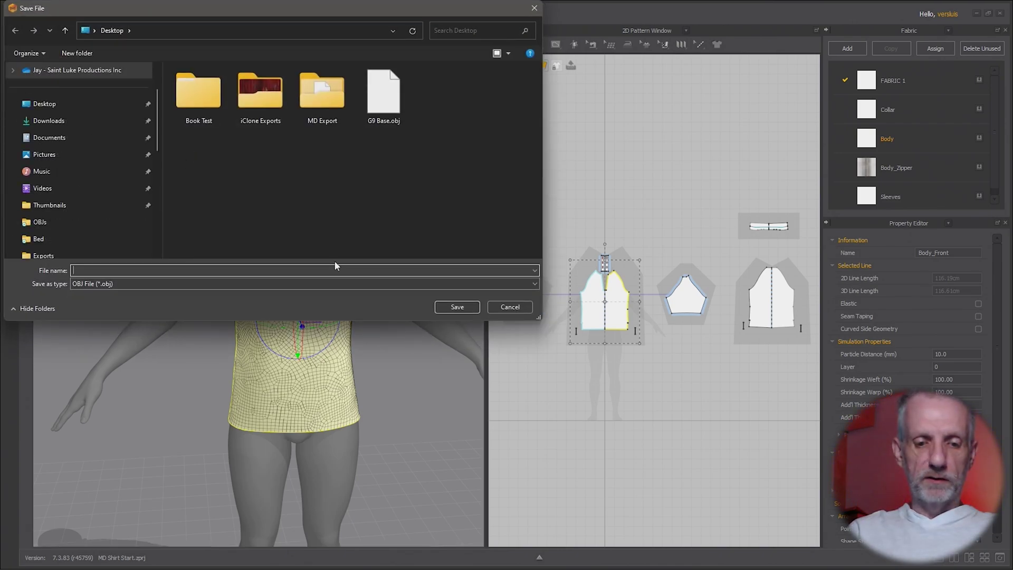
key("Return")
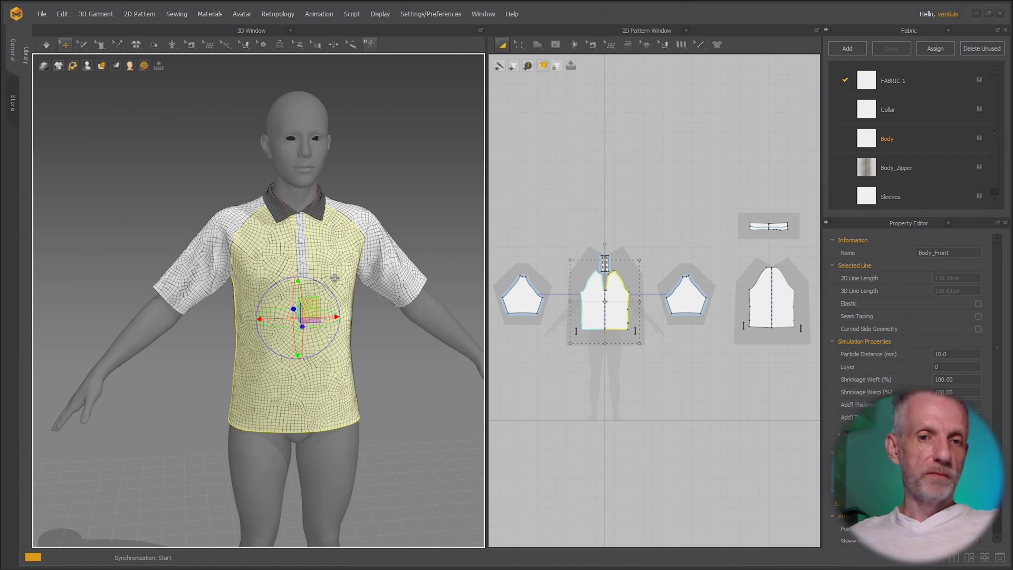
key("ctrl+e")
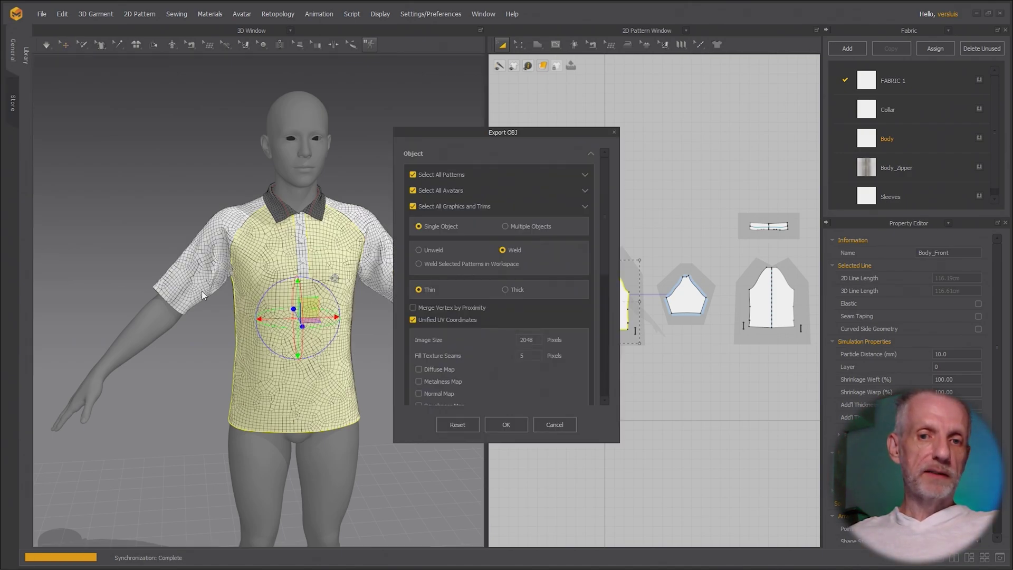
Exclude all avatars from the OBJ export, set the scale to cm (DAZ Studio), and export the shirt
left_click_drag(519, 138, 546, 108)
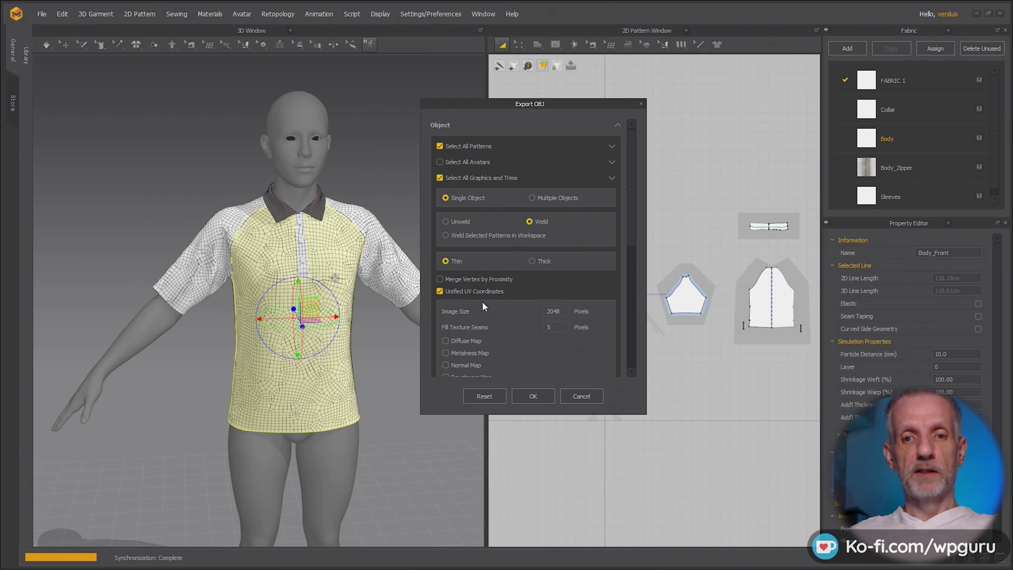
scroll(524, 298, "down", 3)
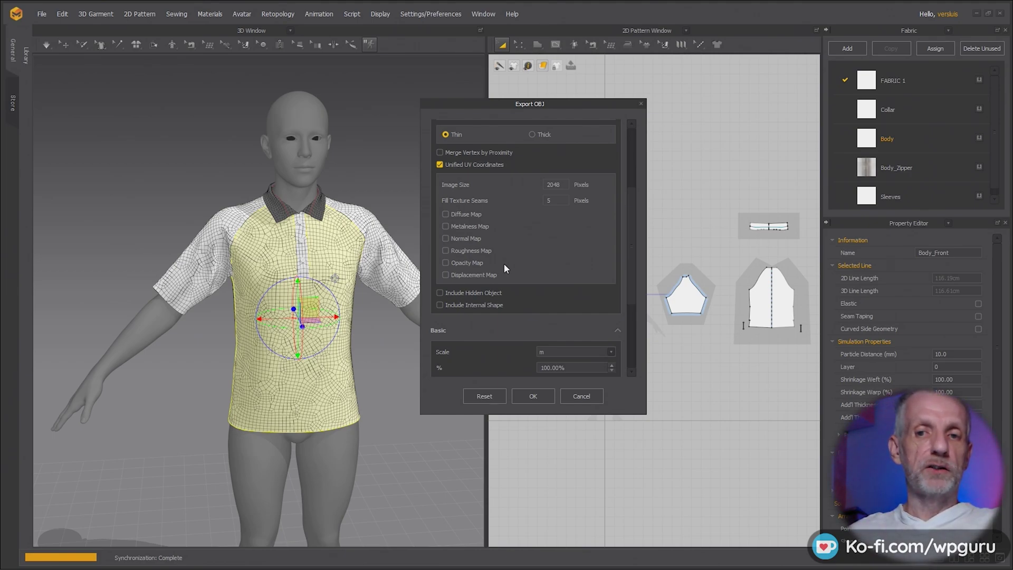
scroll(504, 265, "down", 3)
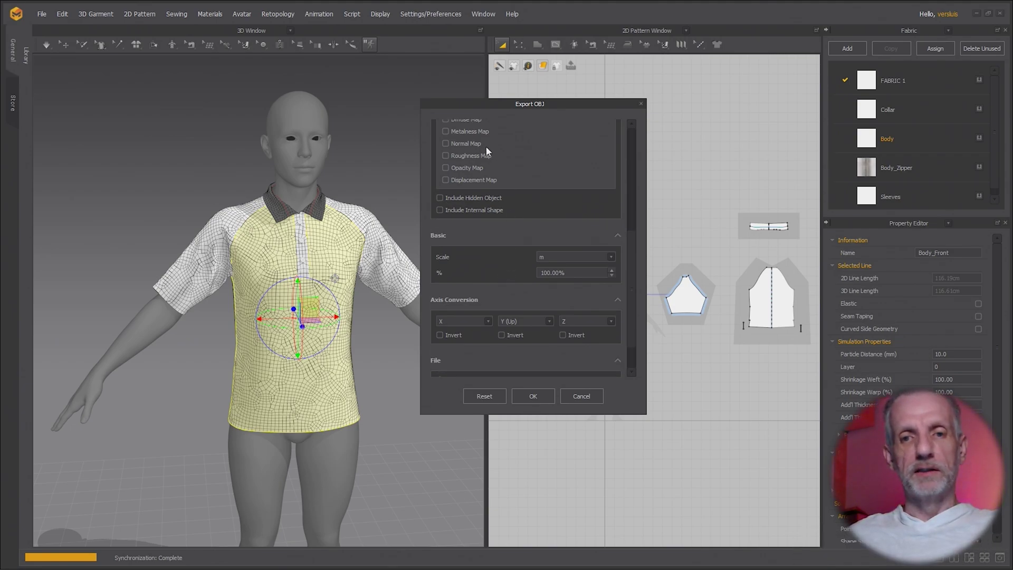
left_click(593, 255)
left_click(589, 272)
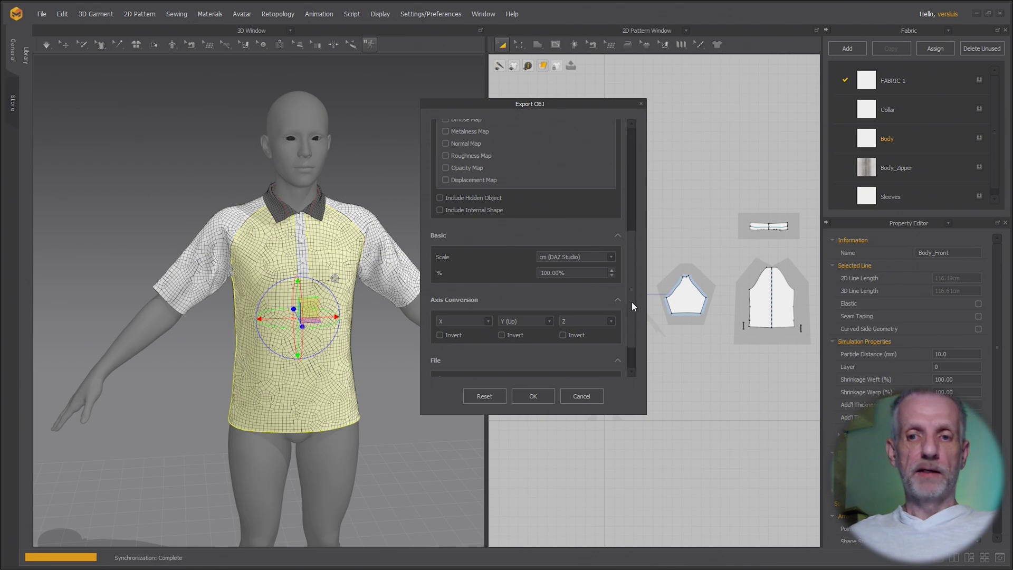
left_click_drag(632, 301, 629, 340)
left_click(535, 392)
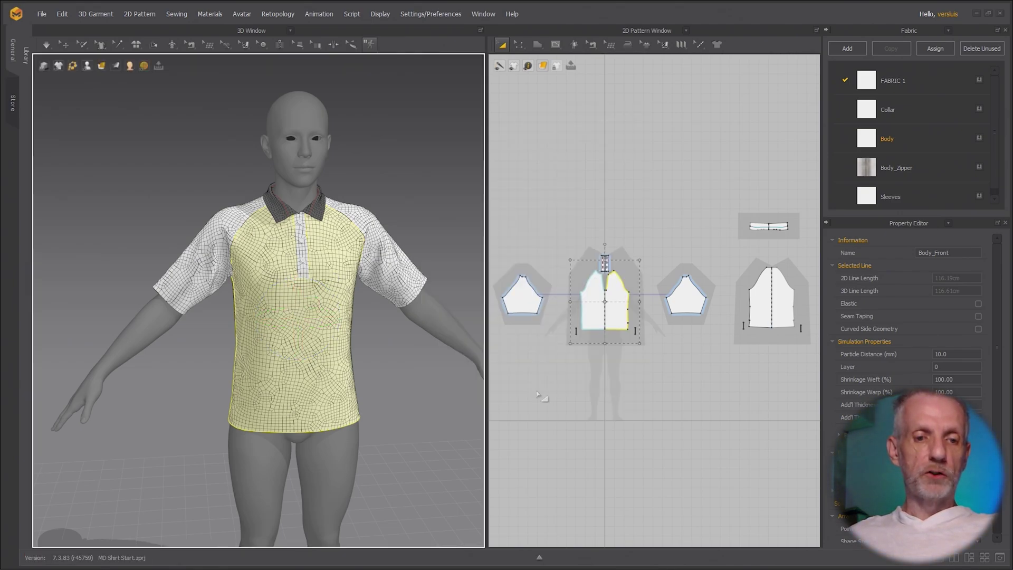
Switch to DAZ Studio and choose Raglan Shirt.obj from the Desktop for import
key("alt+Tab")
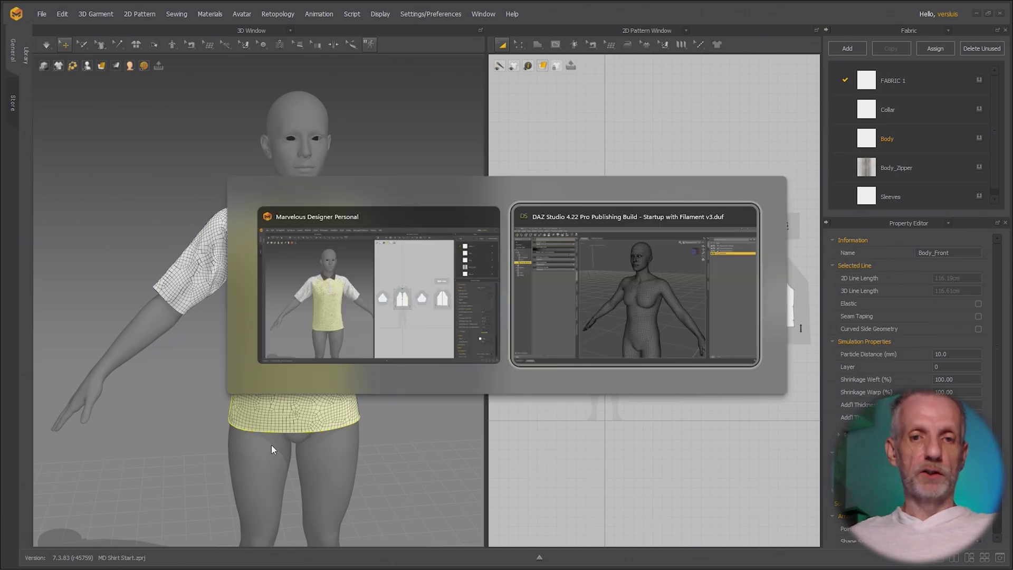
scroll(580, 208, "down", 5)
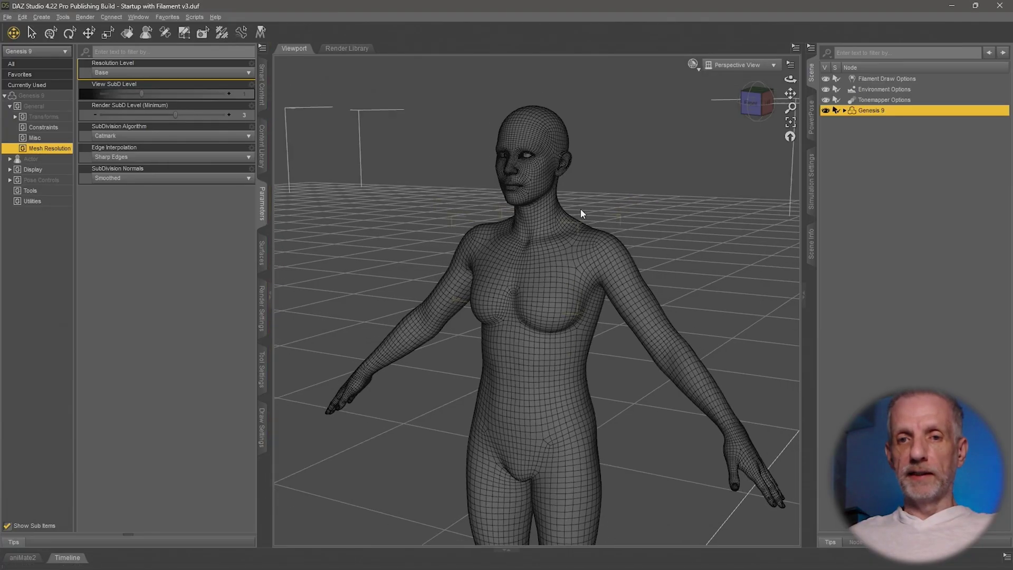
left_click(8, 17)
left_click(31, 122)
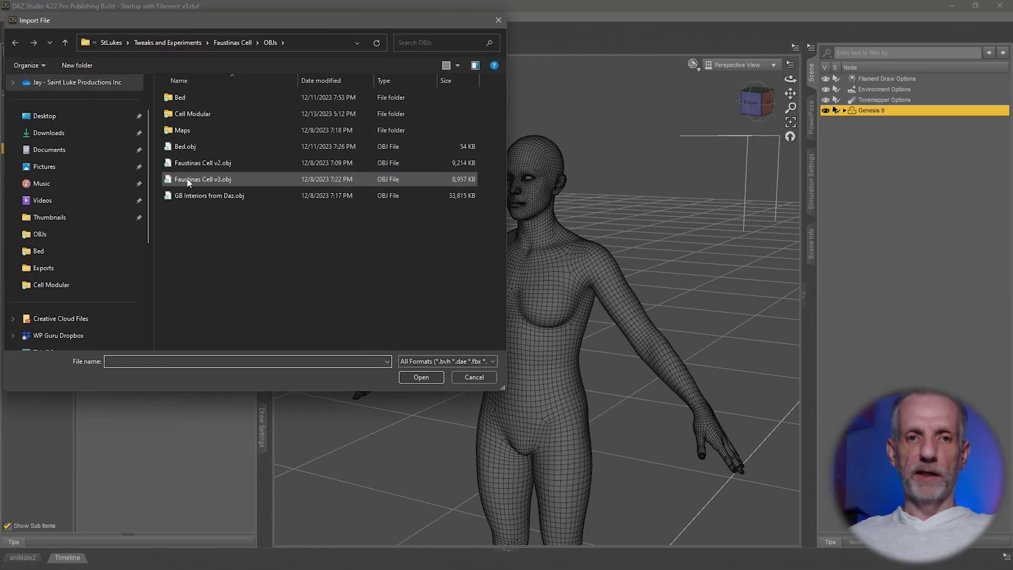
left_click(79, 117)
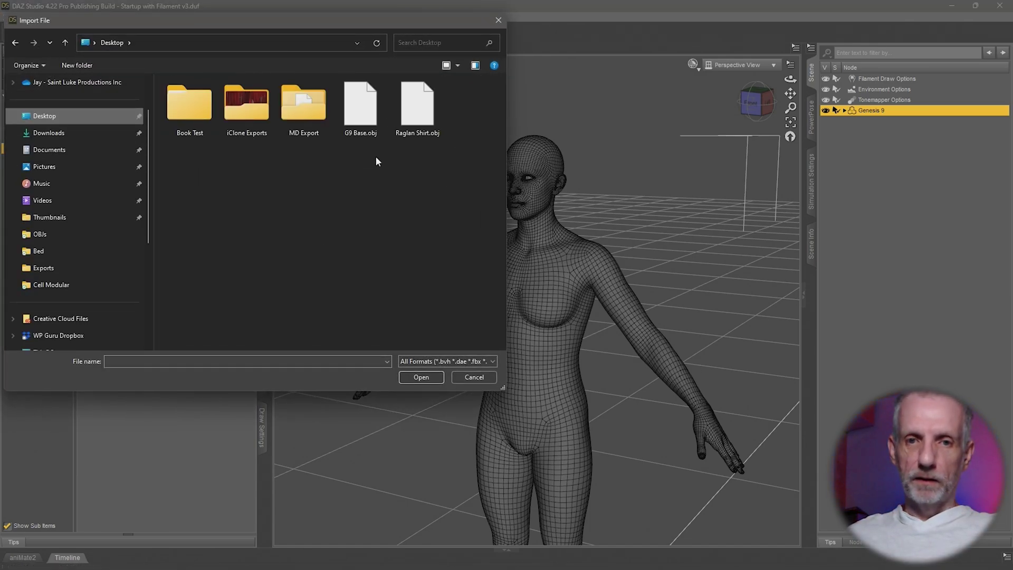
left_click(414, 136)
left_click(422, 377)
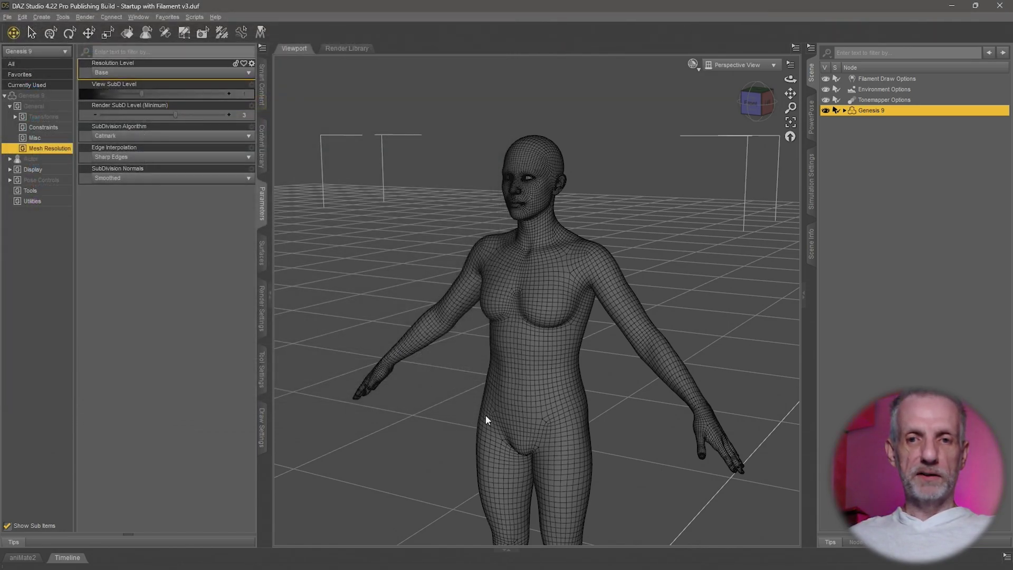
Import the shirt with the DAZ Studio (1 unit = 1cm) conversion preset
left_click(419, 157)
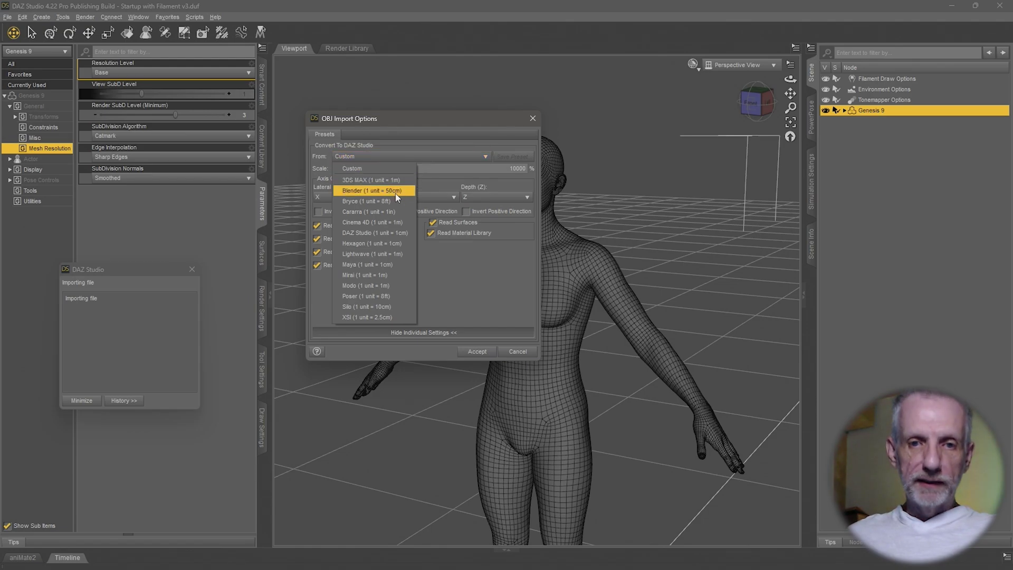
left_click(398, 234)
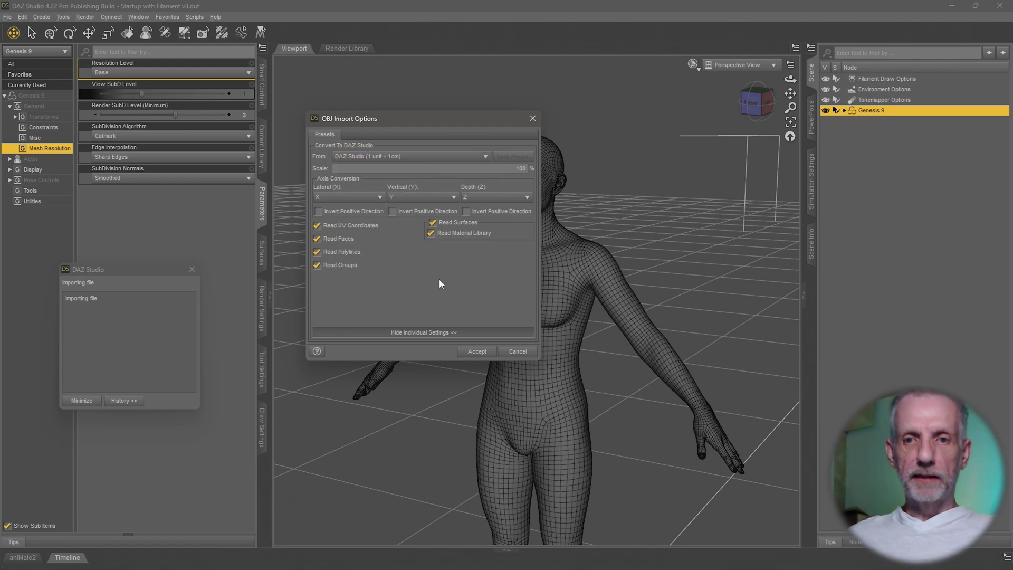
left_click(478, 351)
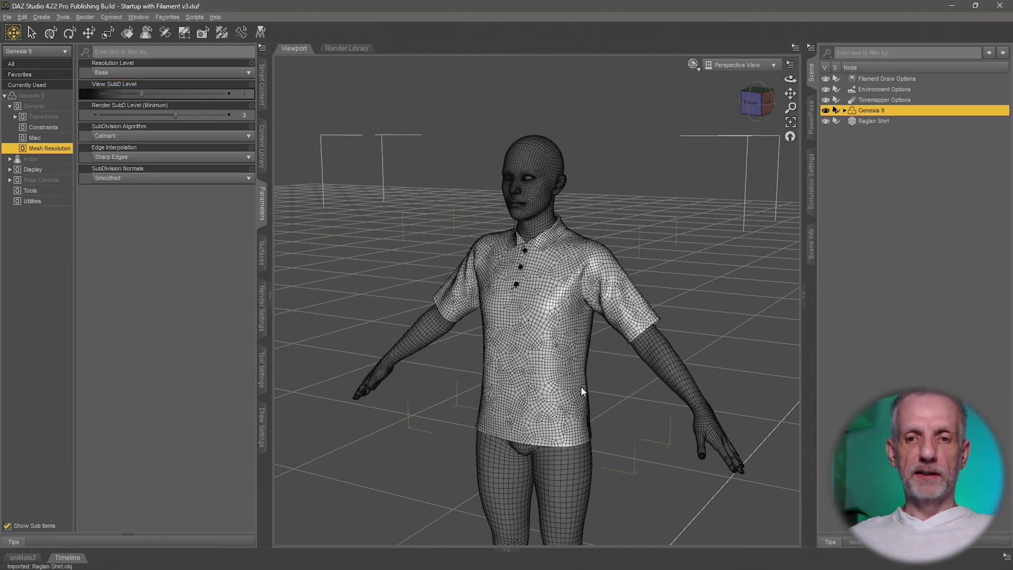
Inspect the imported shirt's mesh on the Genesis 9 figure, and display the viewport in Filament (PBR) style
left_click_drag(581, 386, 633, 274)
scroll(590, 271, "up", 5)
scroll(589, 271, "down", 5)
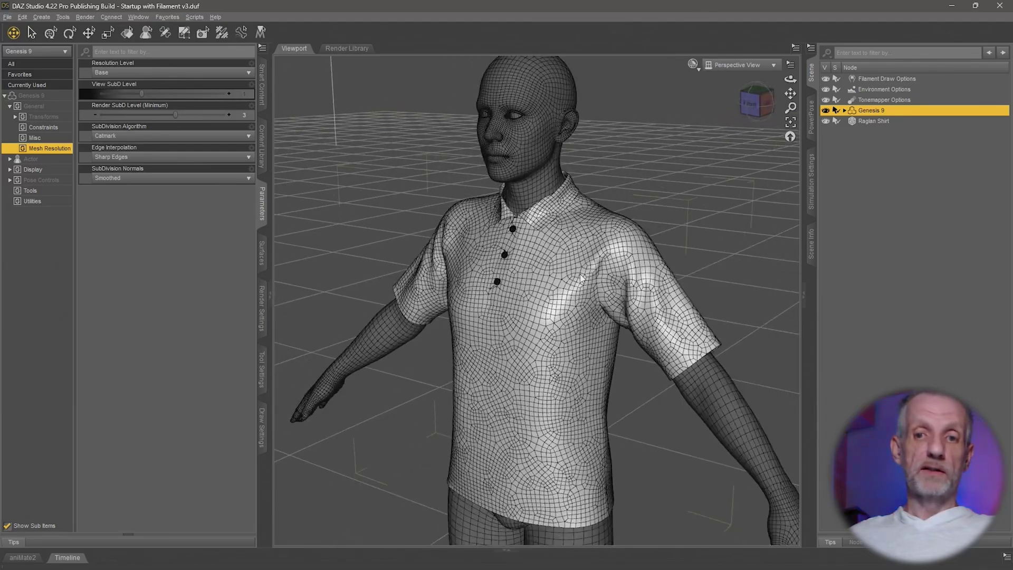
scroll(579, 274, "down", 3)
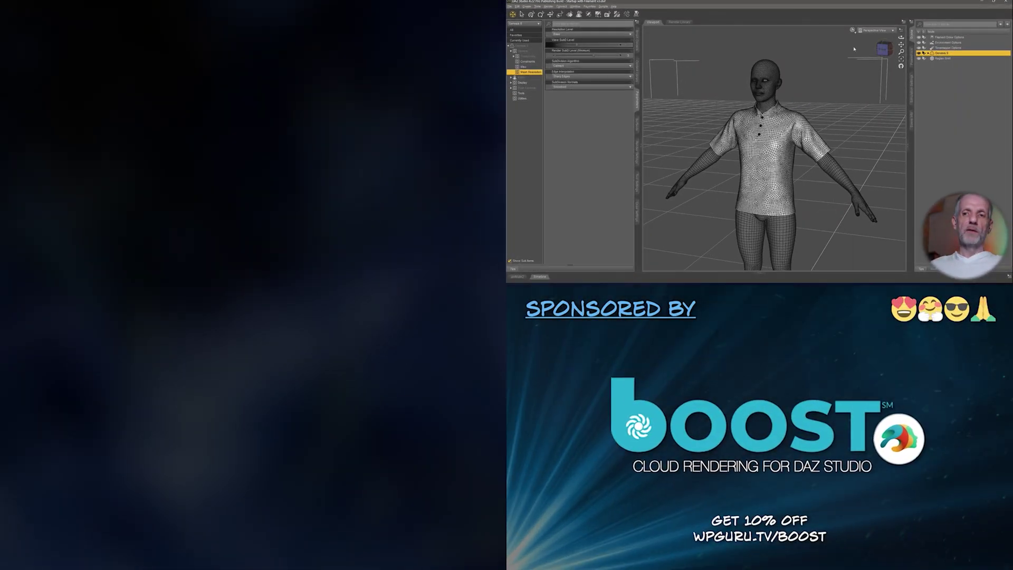
left_click(852, 30)
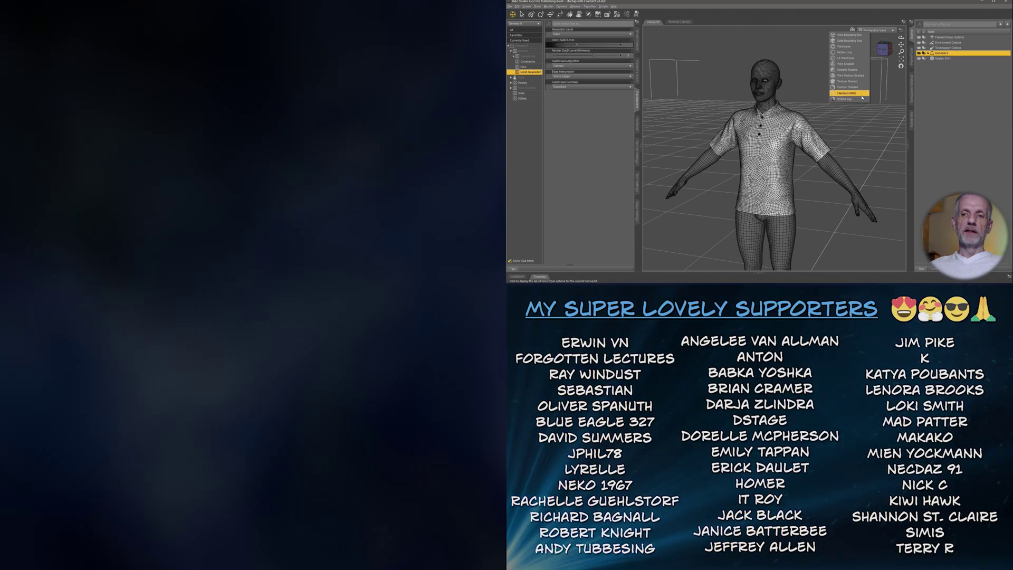
left_click(862, 94)
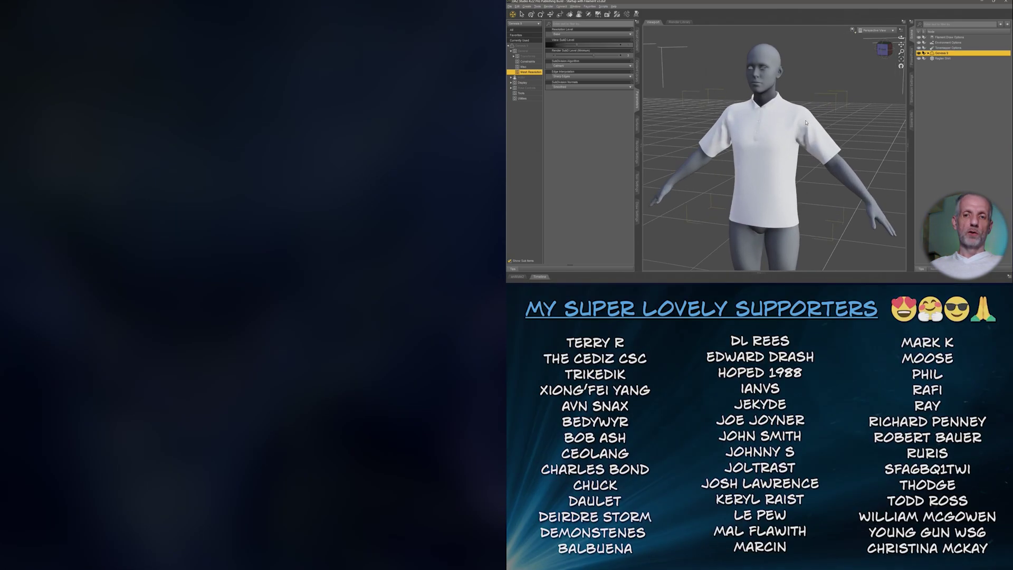